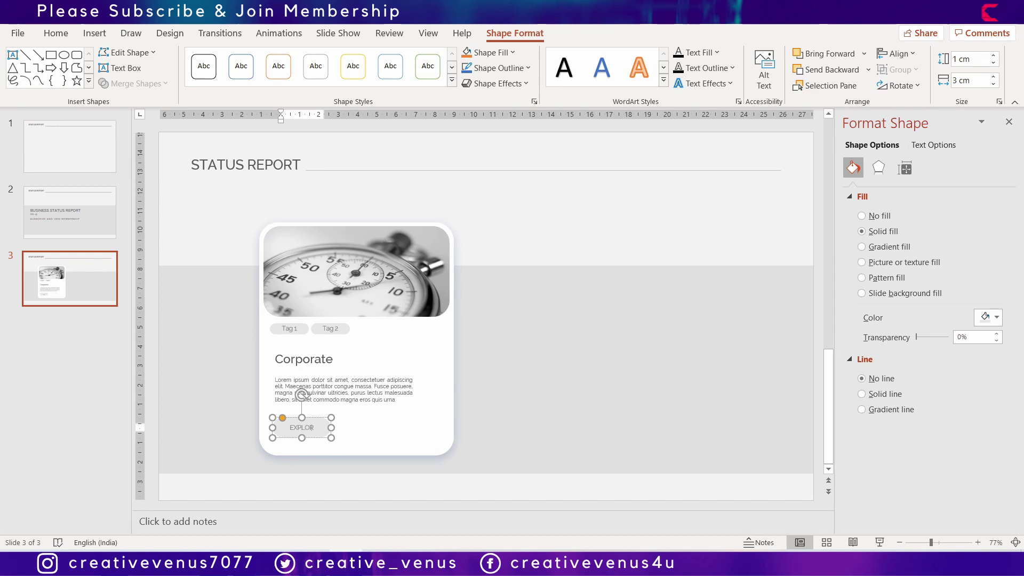
Set the character spacing of the EXPLORE button's text to Loose.
key("ctrl+a")
left_click(56, 33)
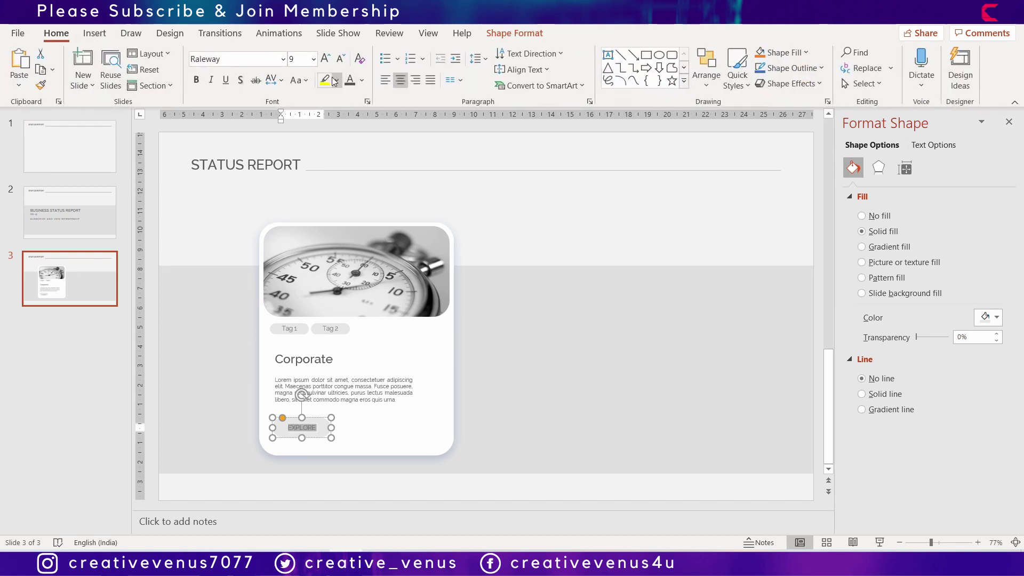
left_click(271, 79)
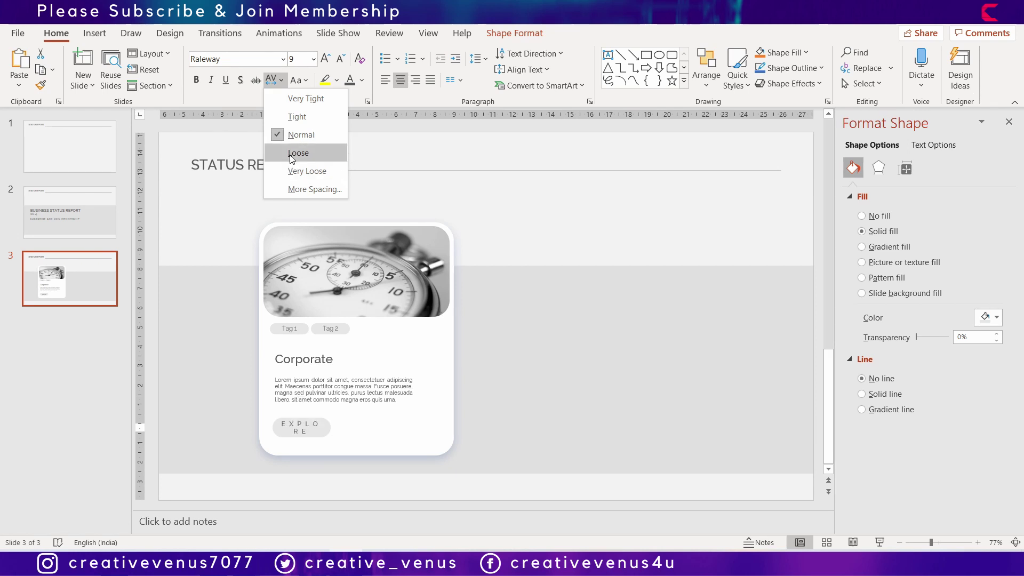
left_click(297, 153)
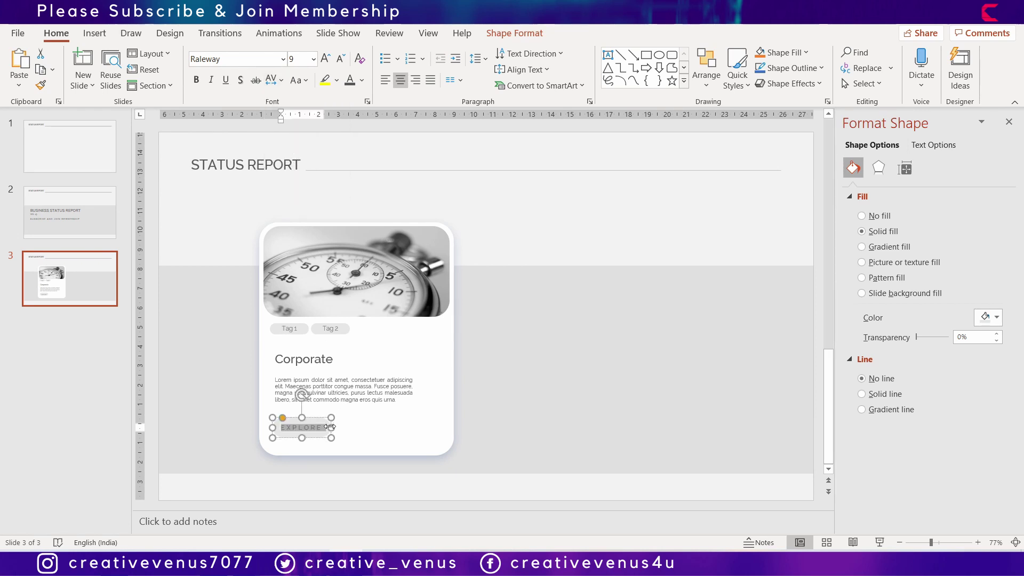
Resize the EXPLORE button to 0.8 cm high and 3.5 cm wide and move it slightly lower on the card.
left_click_drag(330, 427, 339, 427)
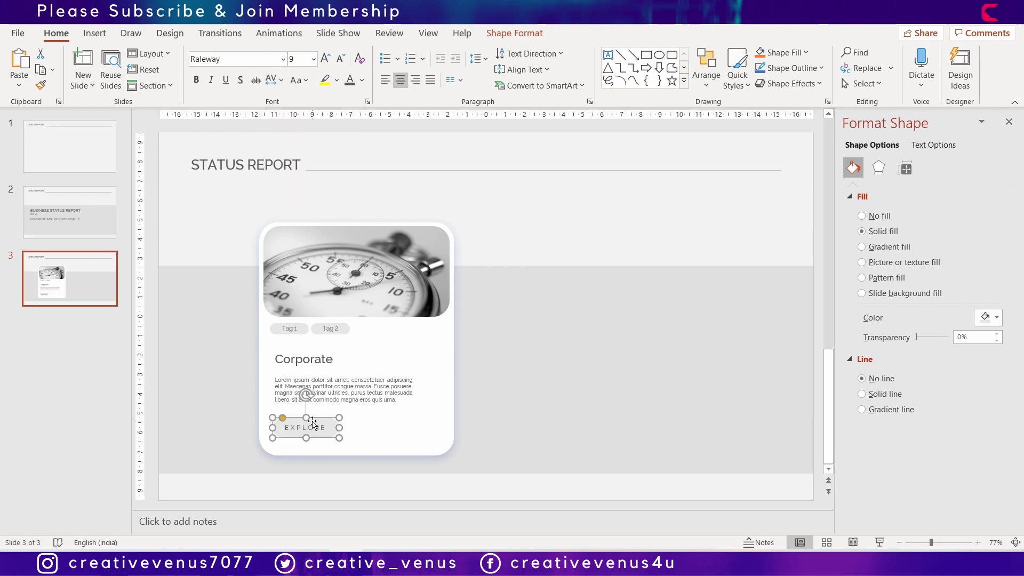
left_click(514, 33)
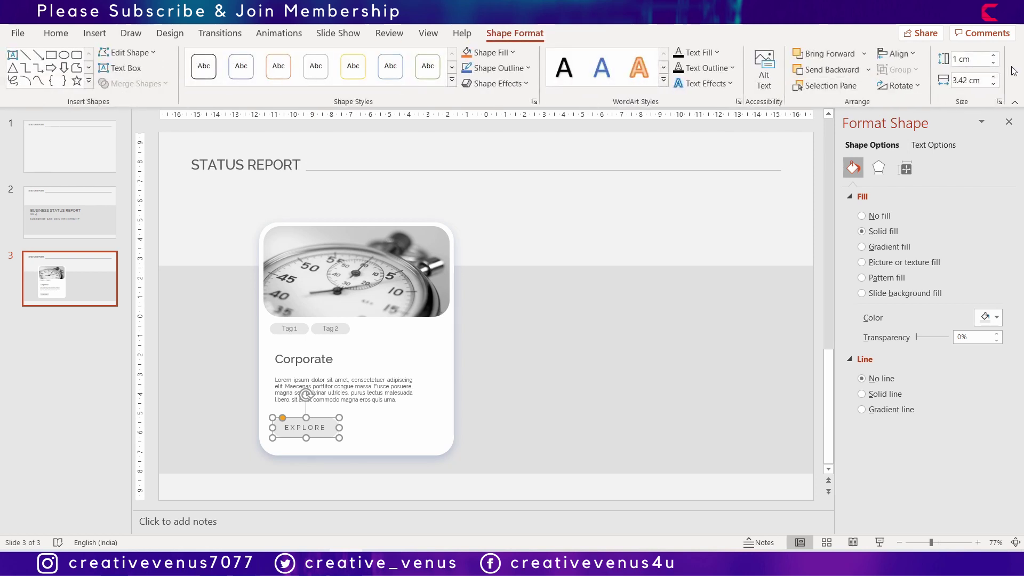
left_click(993, 63)
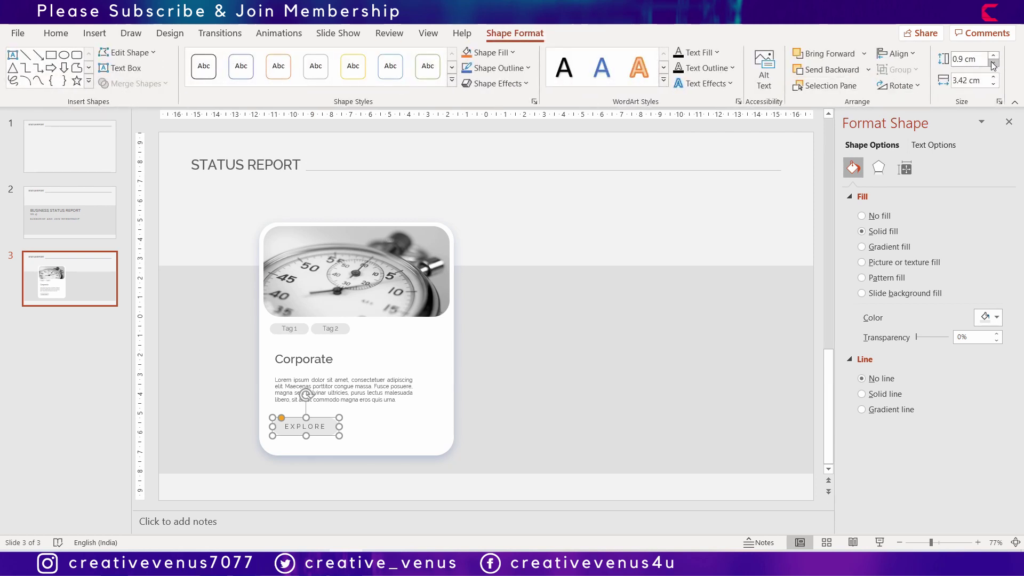
left_click(993, 63)
left_click(993, 76)
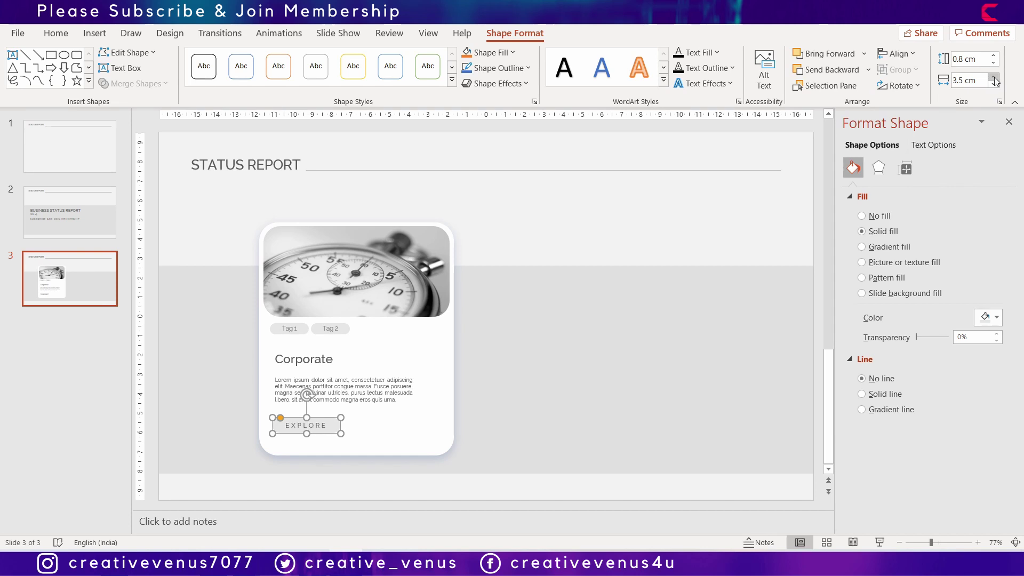
left_click(152, 380)
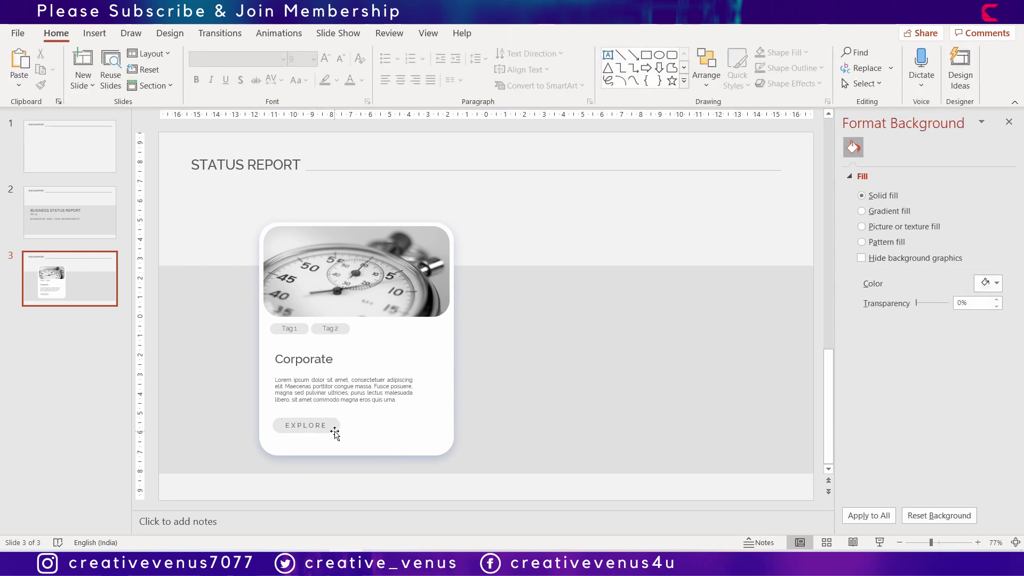
left_click_drag(334, 431, 333, 439)
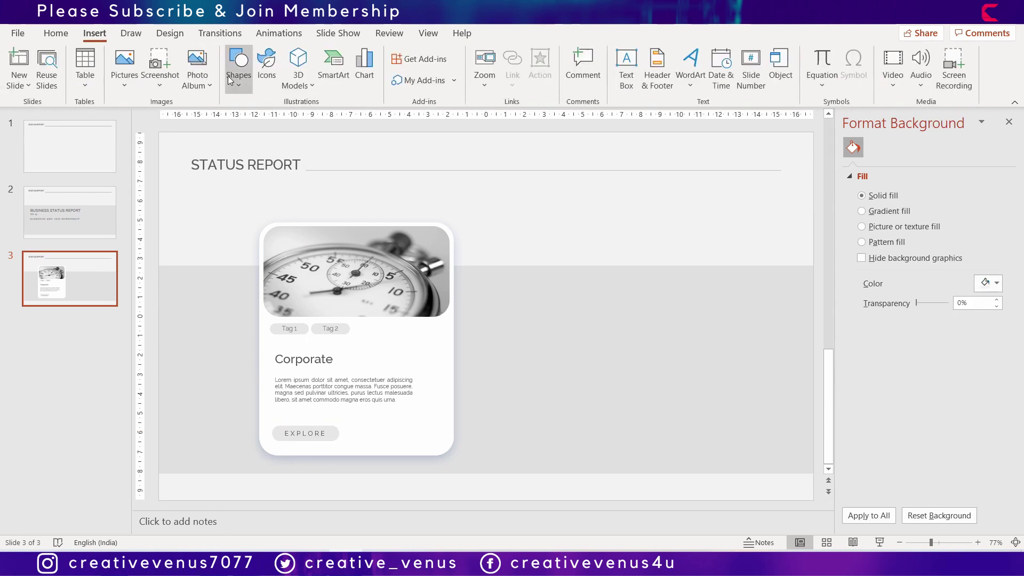
Duplicate the card's white rounded background and place the copy in the empty space beside the card.
left_click(229, 75)
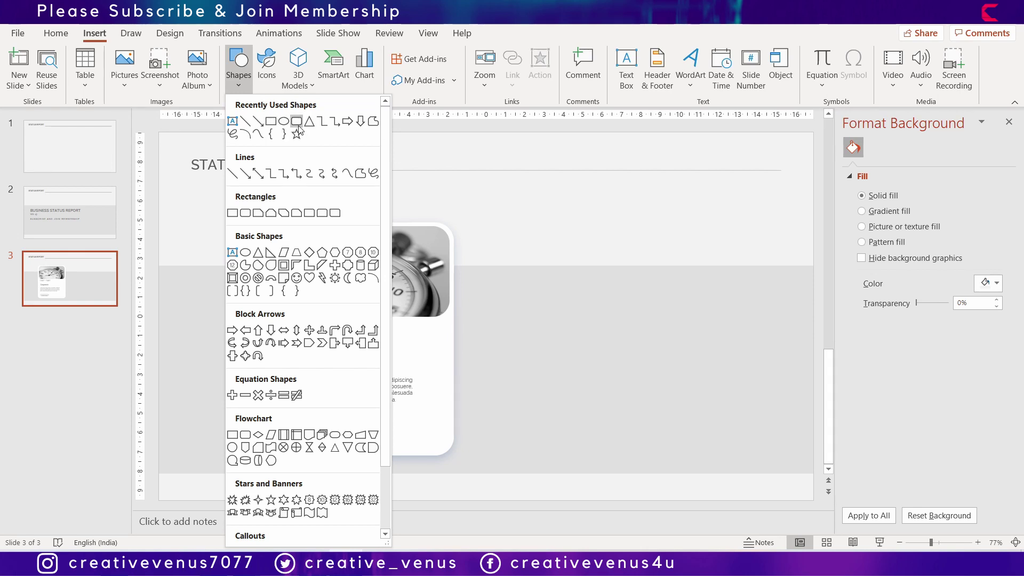
left_click(434, 336)
left_click(422, 333)
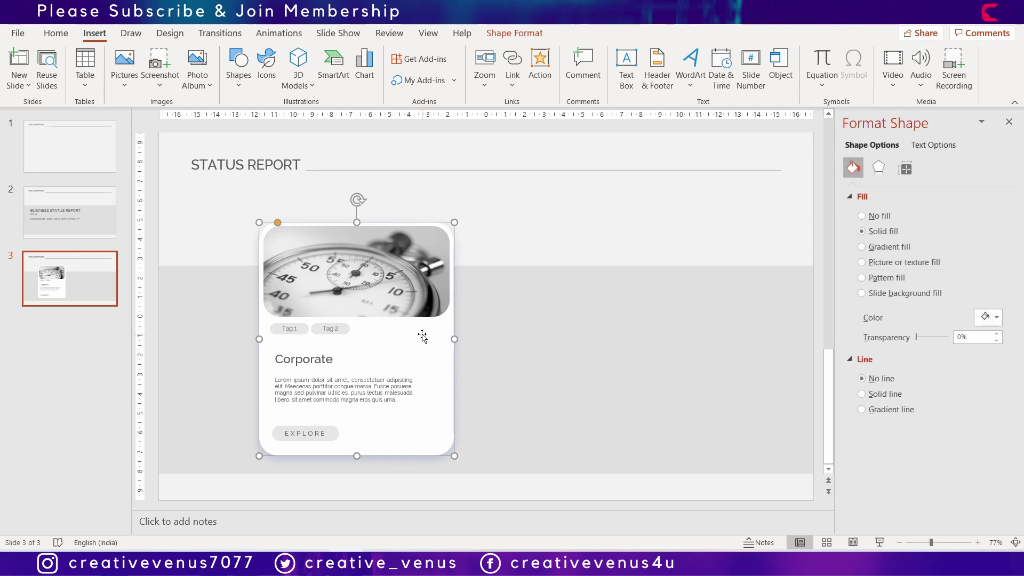
key("ctrl+v")
left_click_drag(416, 342, 647, 311)
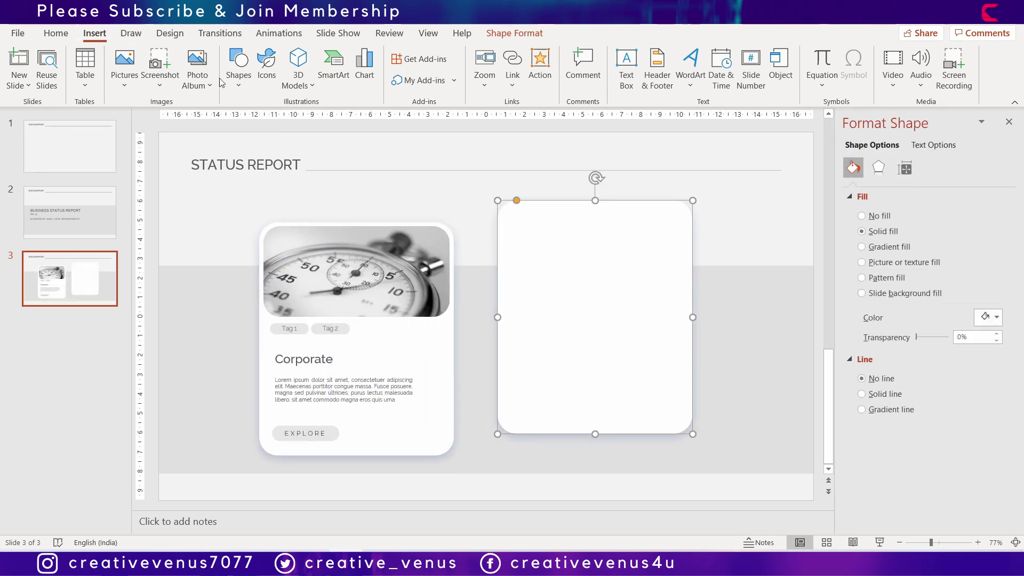
Draw a right triangle about 15.9 cm high and 14.6 cm wide over the copied card background.
left_click(238, 67)
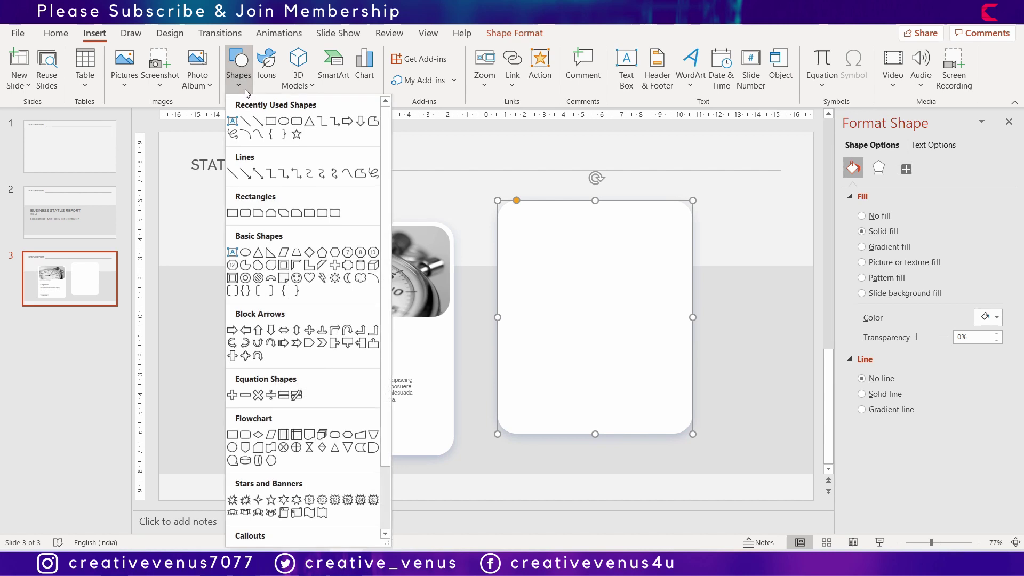
left_click(269, 252)
left_click_drag(476, 177, 758, 483)
Flip the blue triangle vertically and horizontally.
left_click(908, 88)
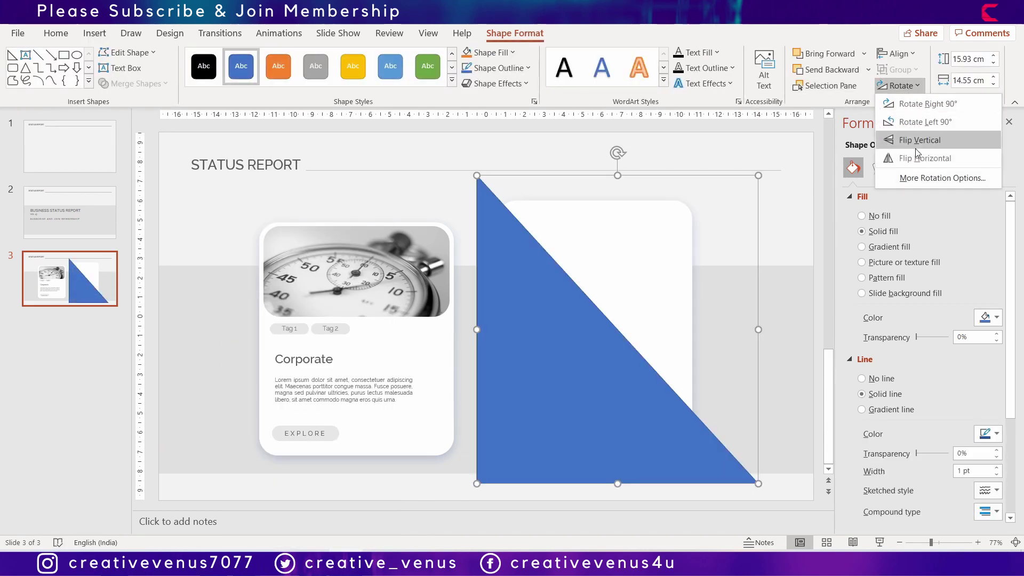
left_click(908, 138)
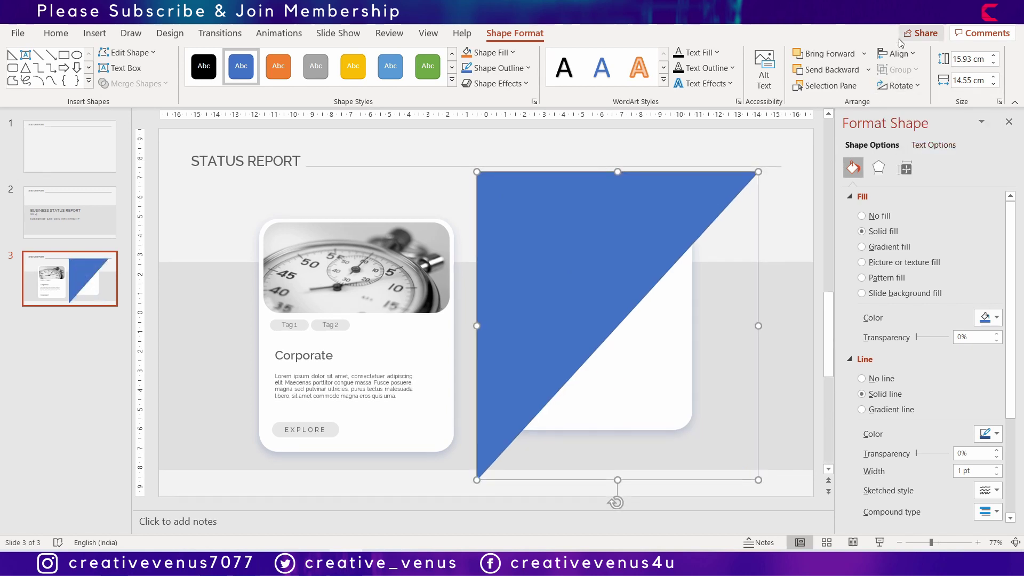
left_click(901, 86)
left_click(939, 158)
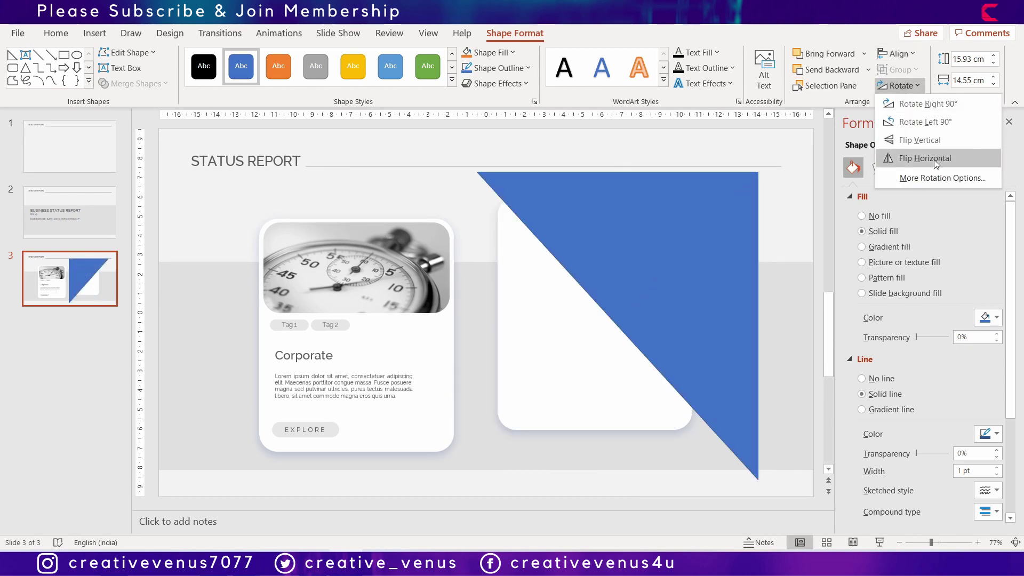
Bend the triangle's diagonal edge into an S-curve by editing its points, and shift the shape so it crosses the copied card background.
left_click(127, 52)
left_click(133, 92)
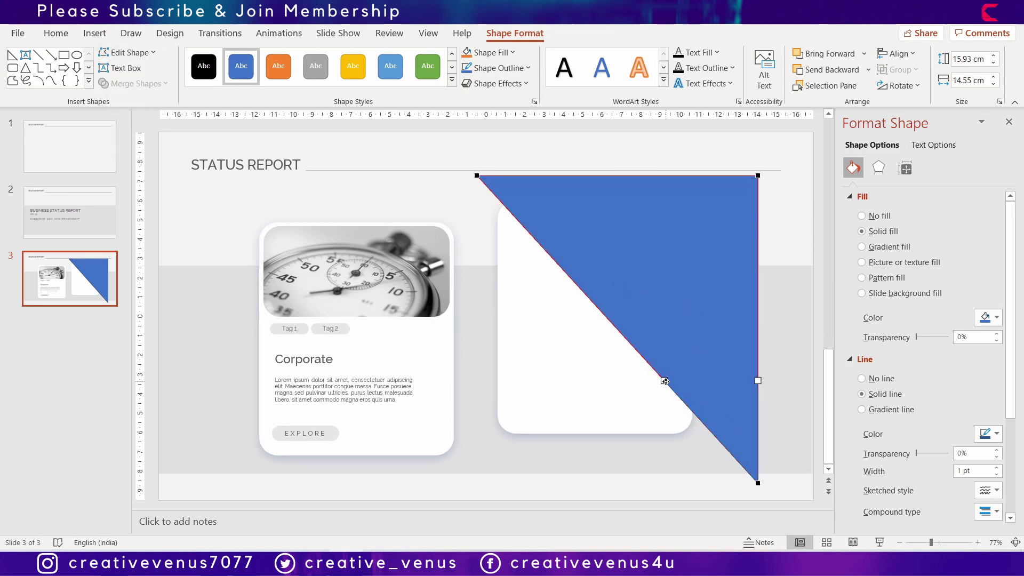
left_click_drag(664, 381, 698, 241)
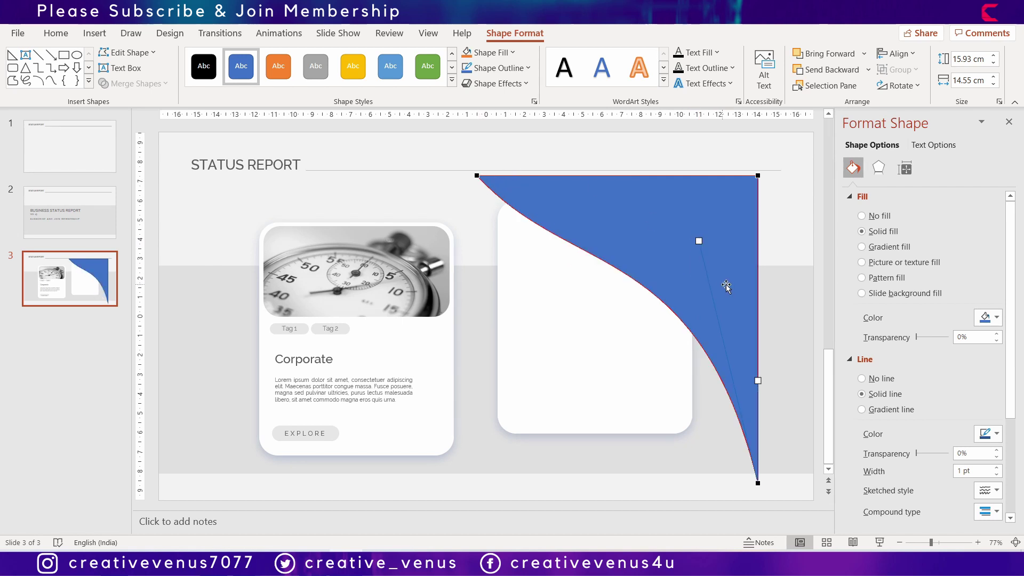
left_click_drag(726, 286, 715, 286)
left_click(649, 306)
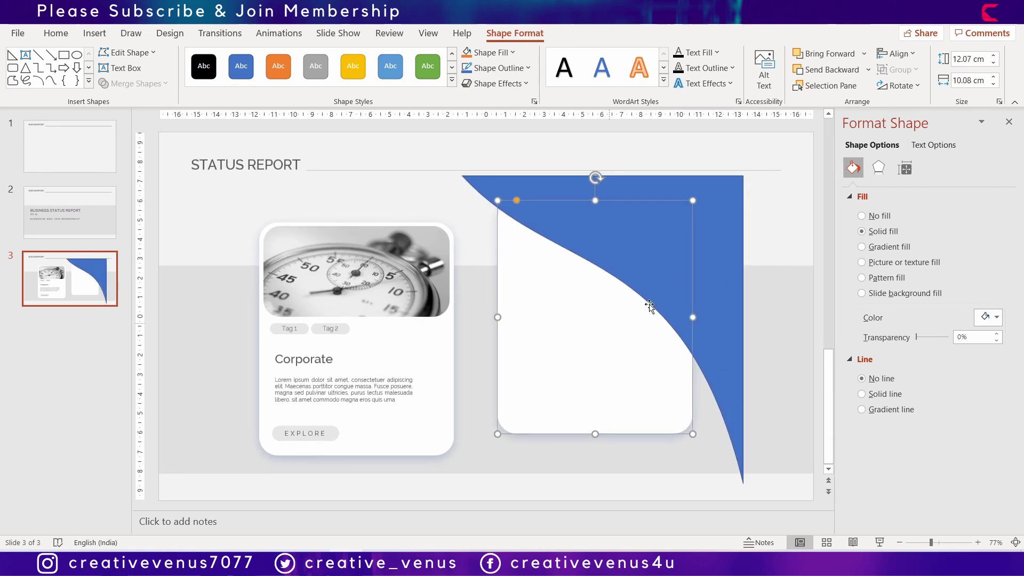
left_click_drag(712, 295, 677, 306)
Intersect the copied card background with the curved blue shape, keeping the card's formatting.
left_click(691, 268)
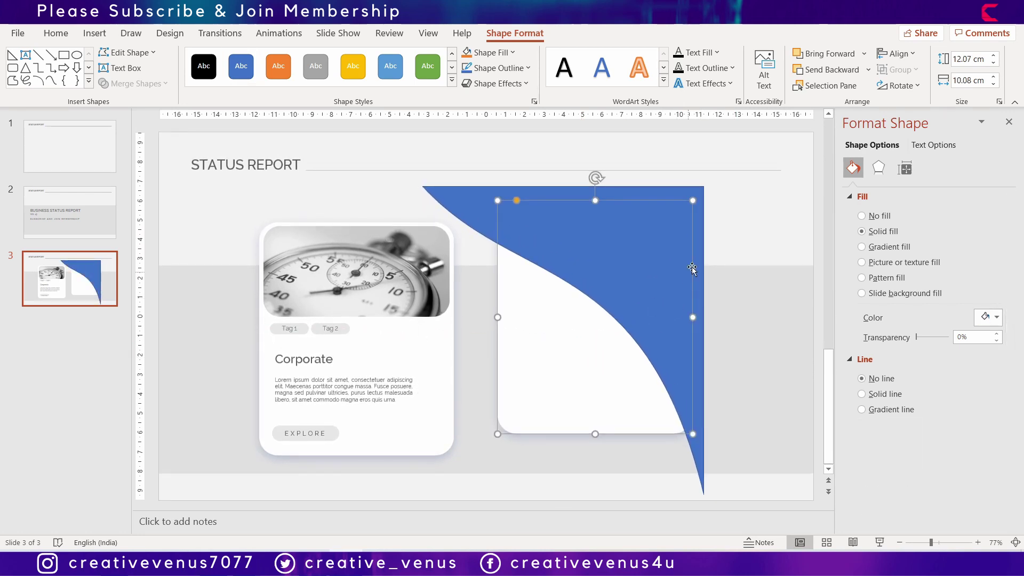
left_click(659, 259, "shift")
left_click(133, 83)
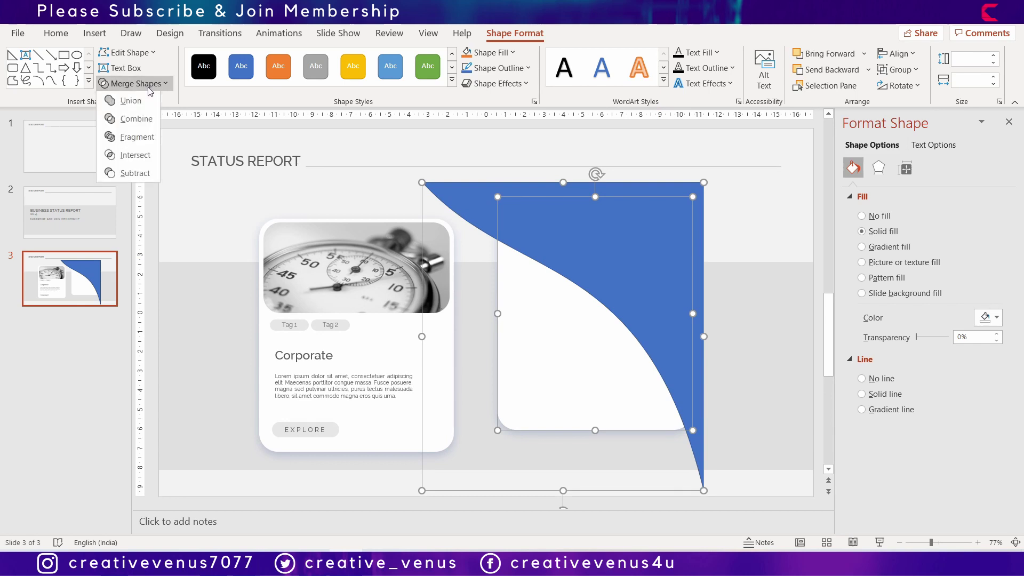
left_click(141, 158)
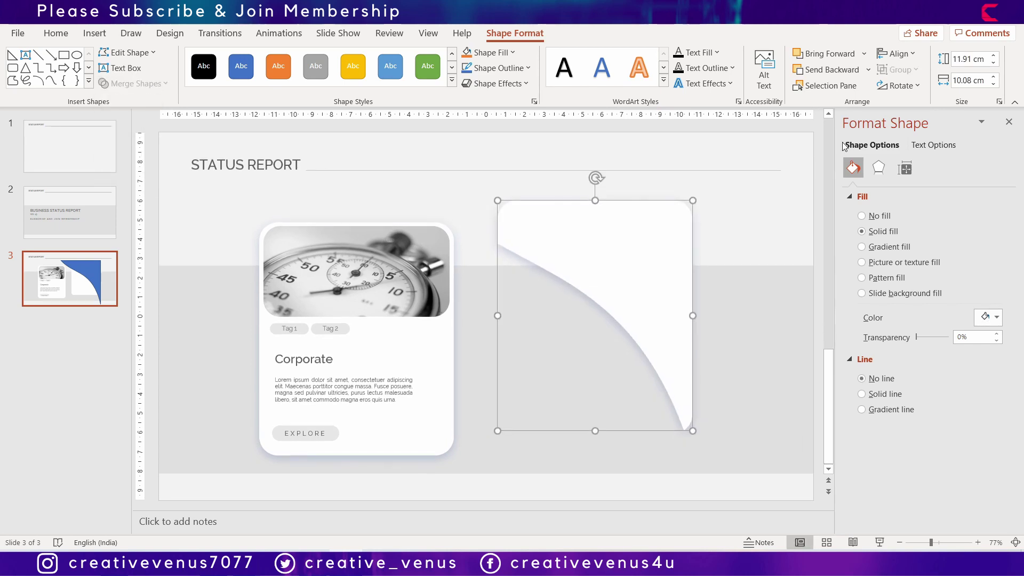
Fill the intersected curved shape with the gold theme color and remove its shadow.
left_click(995, 319)
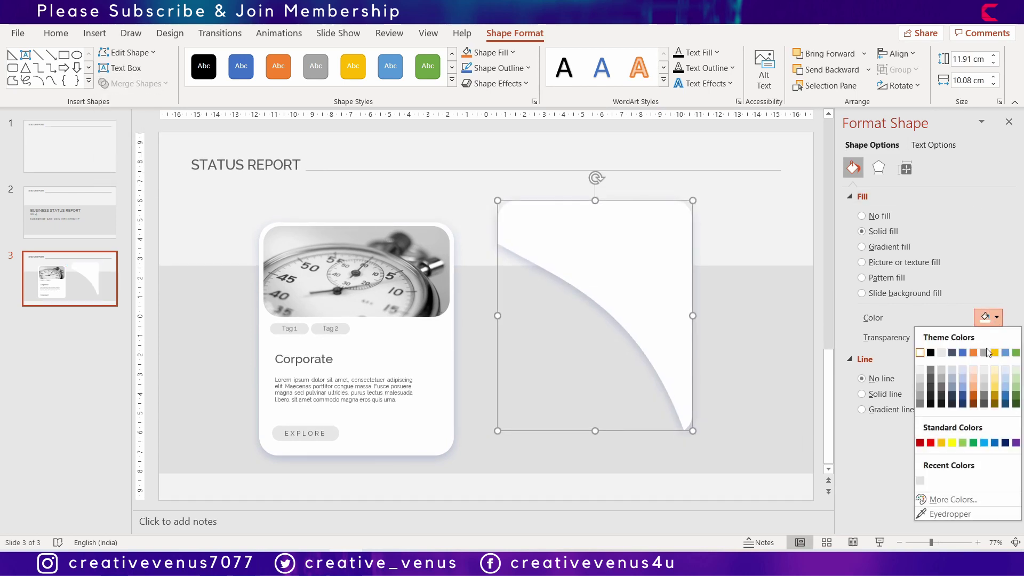
left_click(994, 353)
left_click(878, 168)
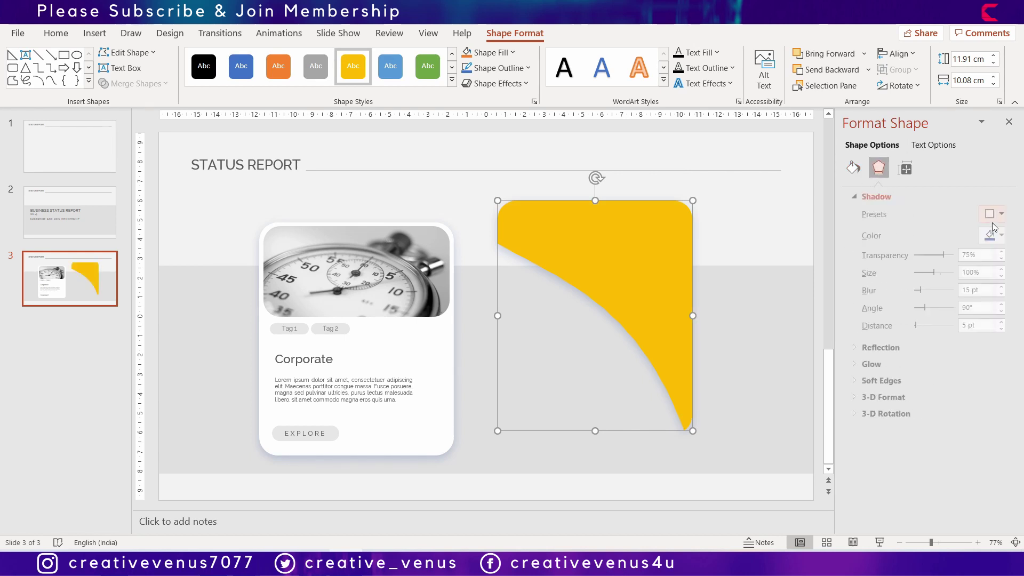
left_click(1000, 216)
left_click(914, 261)
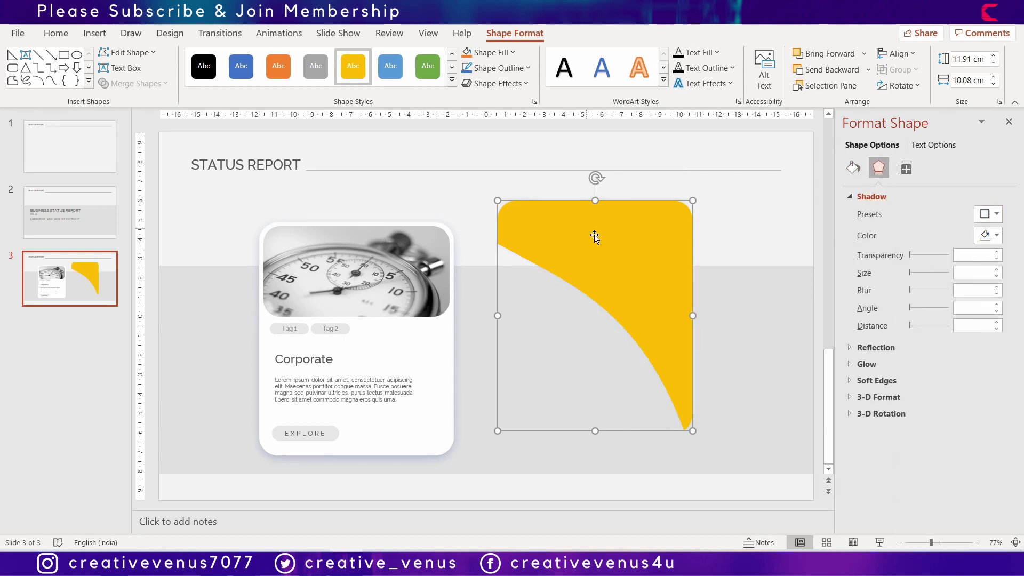
Align the gold curved shape over the original card and bring the picture, tags, texts and EXPLORE button in front of it.
left_click_drag(626, 230, 401, 247)
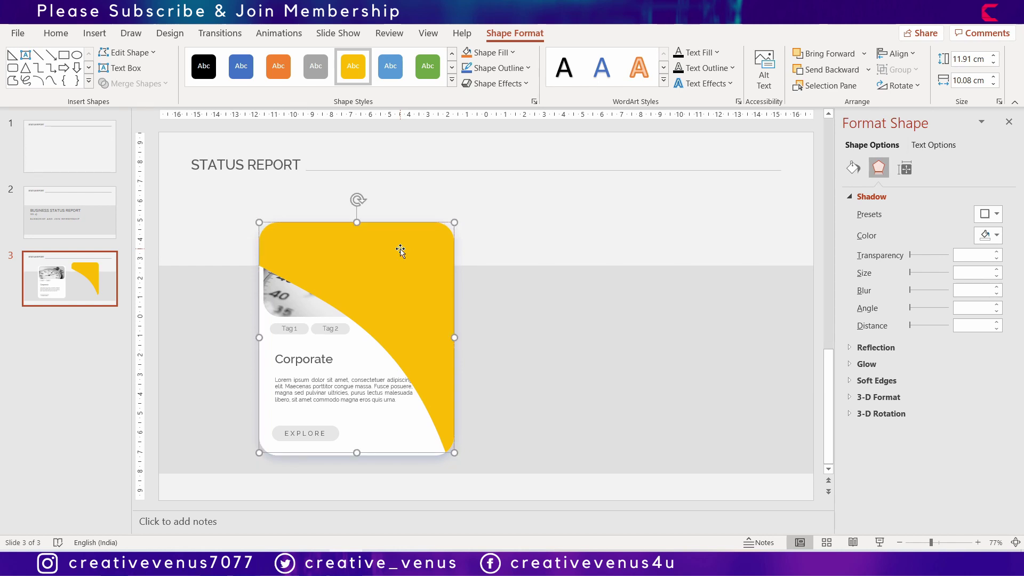
left_click(155, 208)
left_click_drag(155, 207, 461, 453)
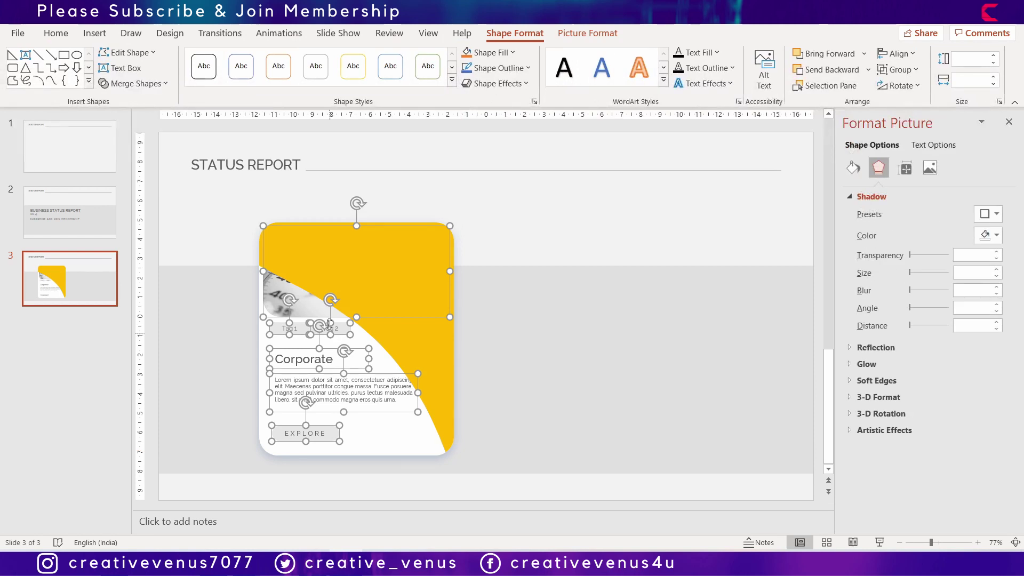
right_click(359, 315)
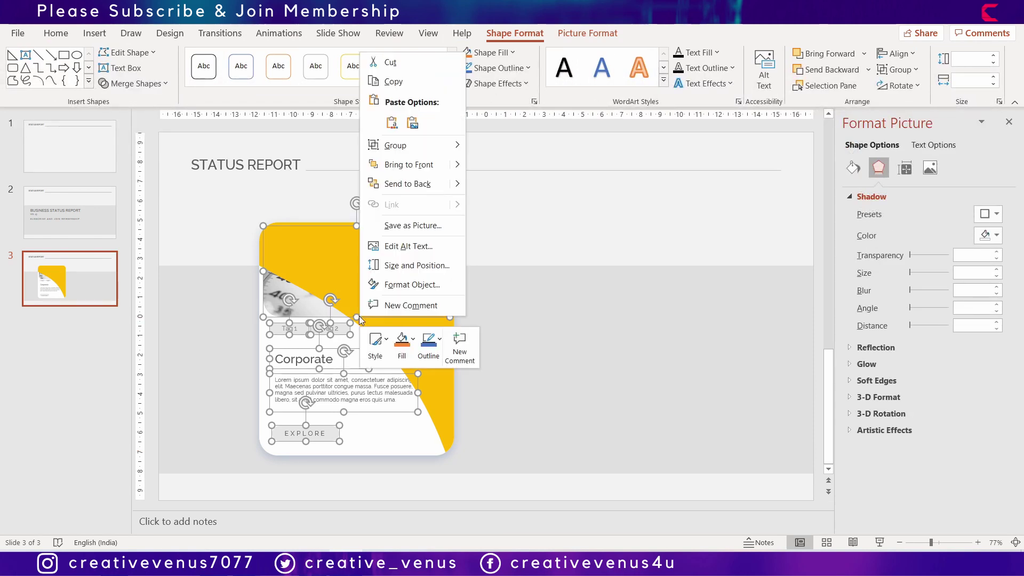
left_click(426, 169)
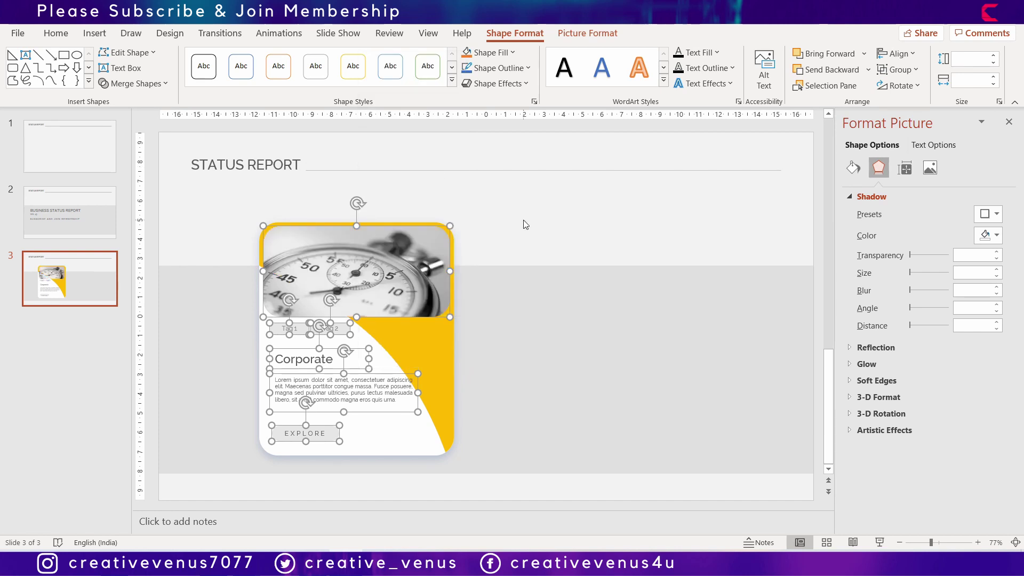
left_click(462, 290)
Fill the curved shape with the lightest gray theme color.
left_click(425, 345)
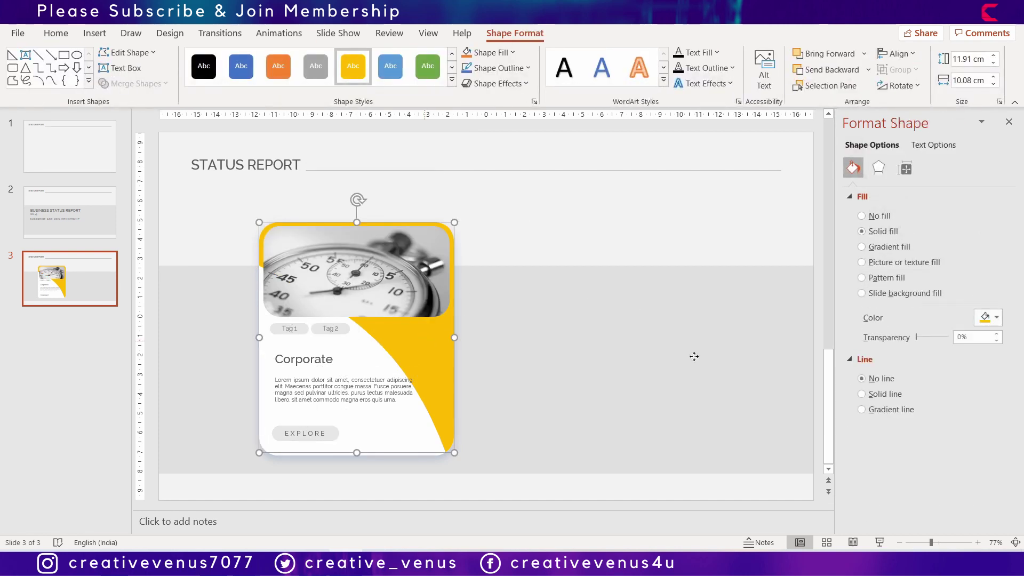
left_click(991, 320)
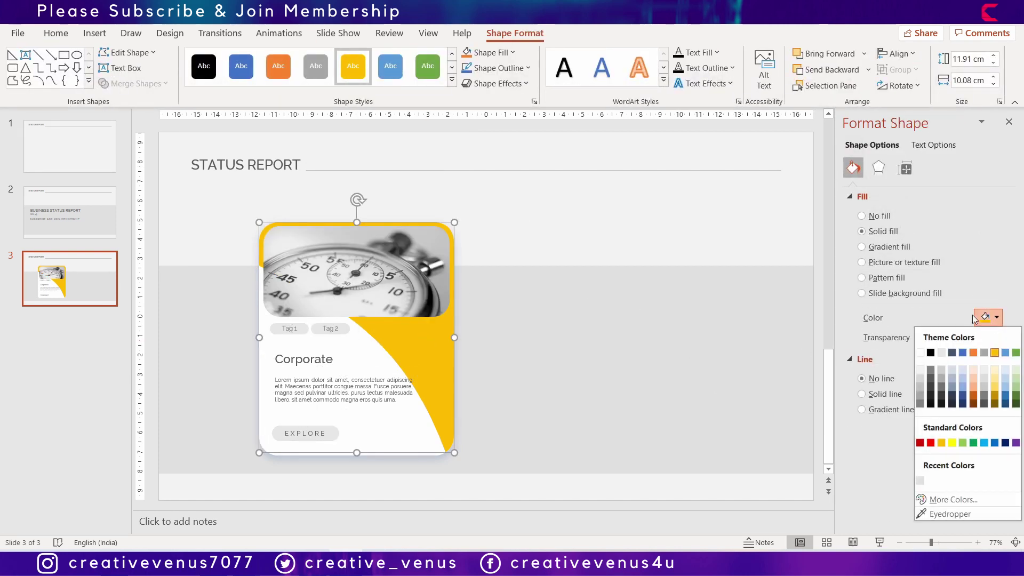
left_click(920, 369)
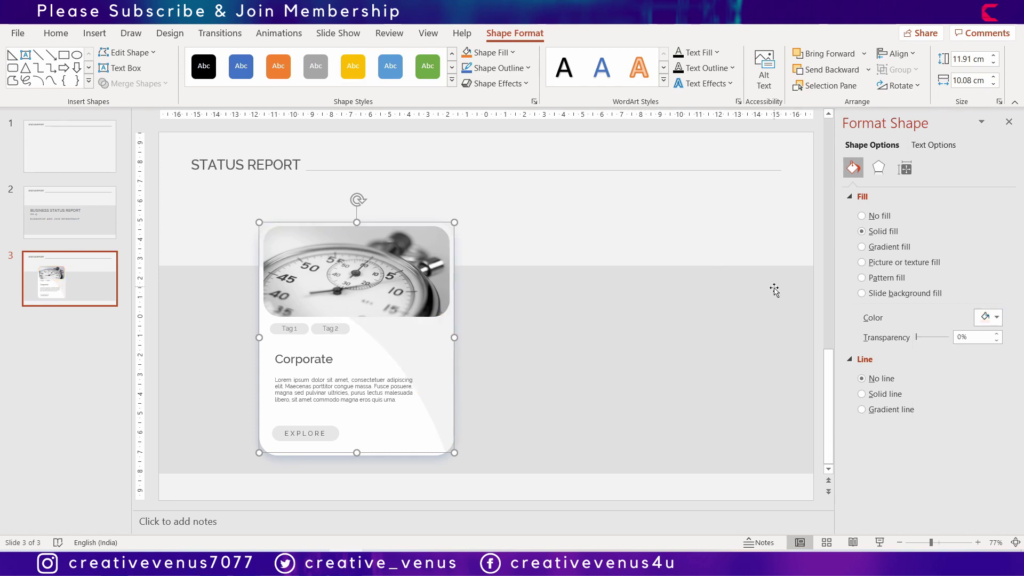
Keep the curved accent's fill at the lightest gray theme color and set its transparency to 30%.
left_click(999, 322)
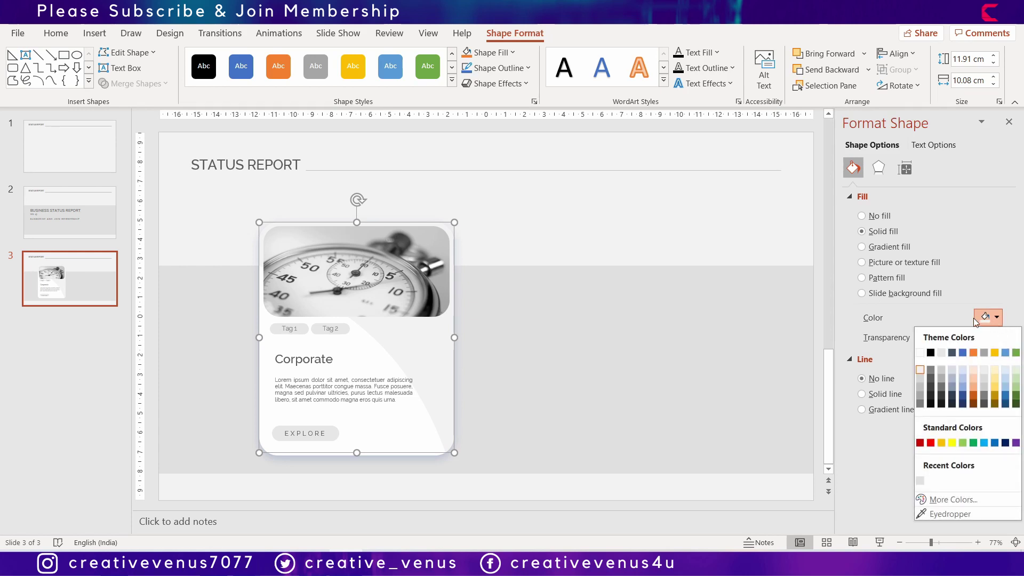
left_click(931, 370)
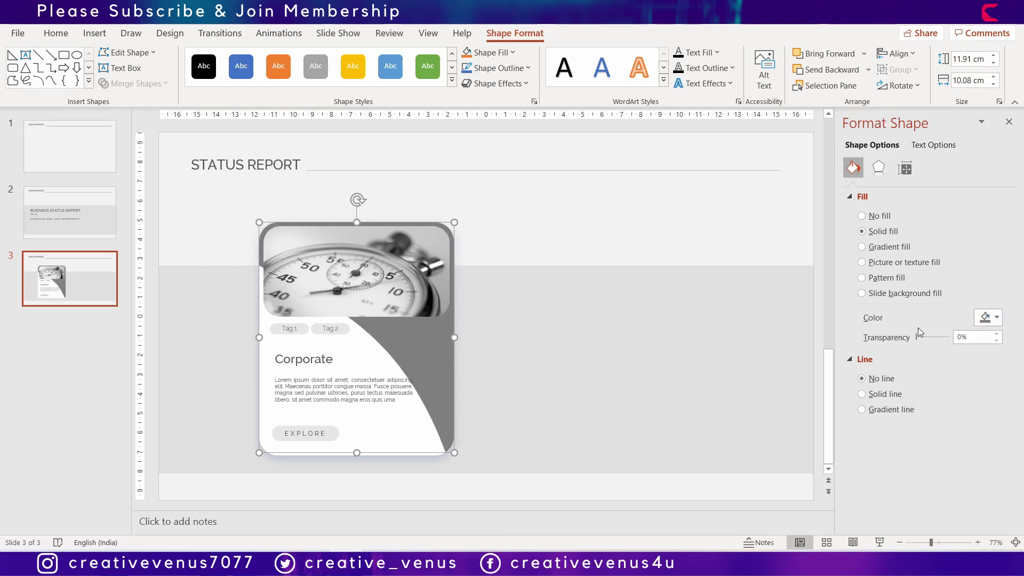
left_click(995, 320)
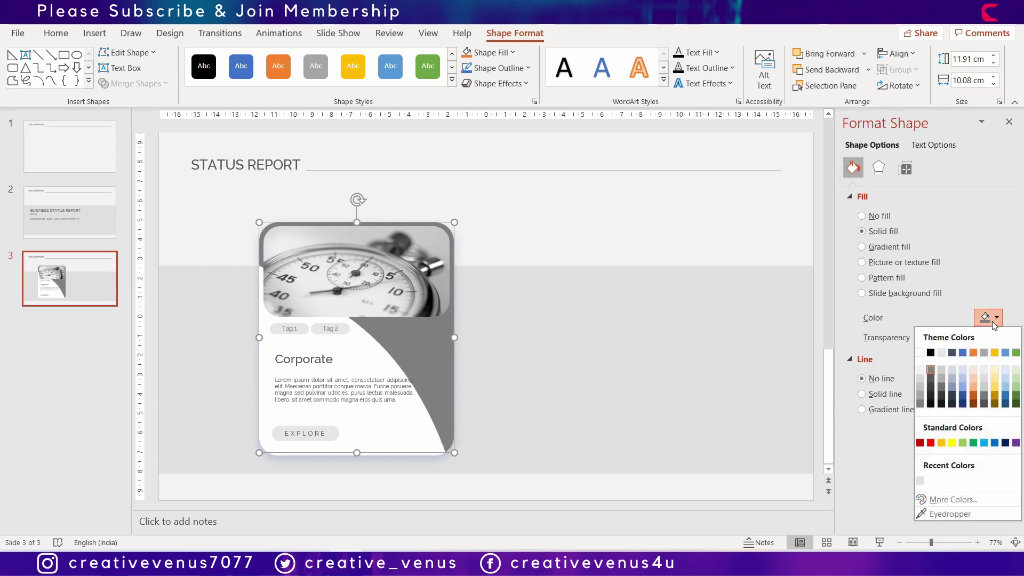
left_click(921, 371)
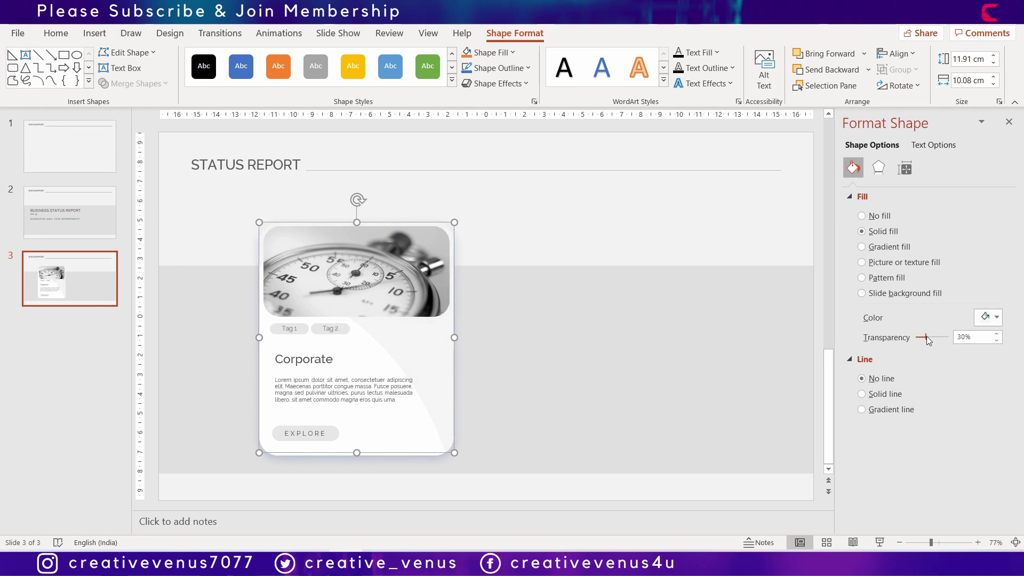
left_click(610, 234)
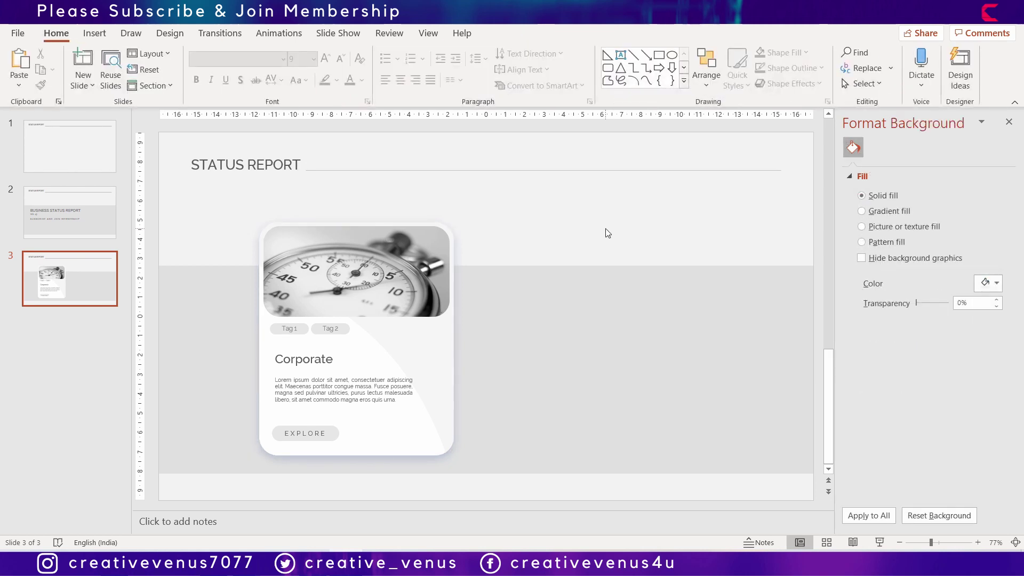
left_click(410, 336)
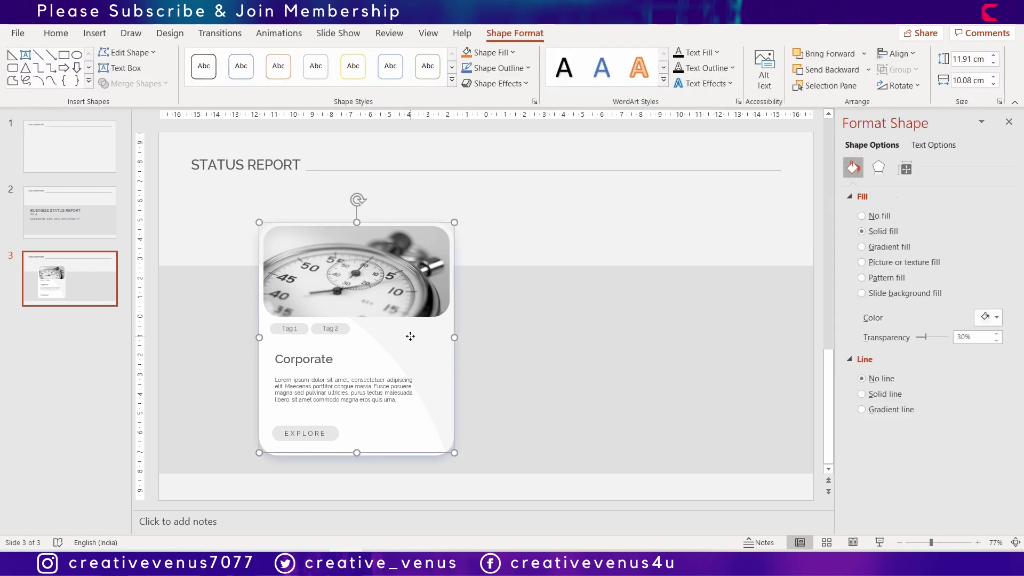
left_click(598, 249)
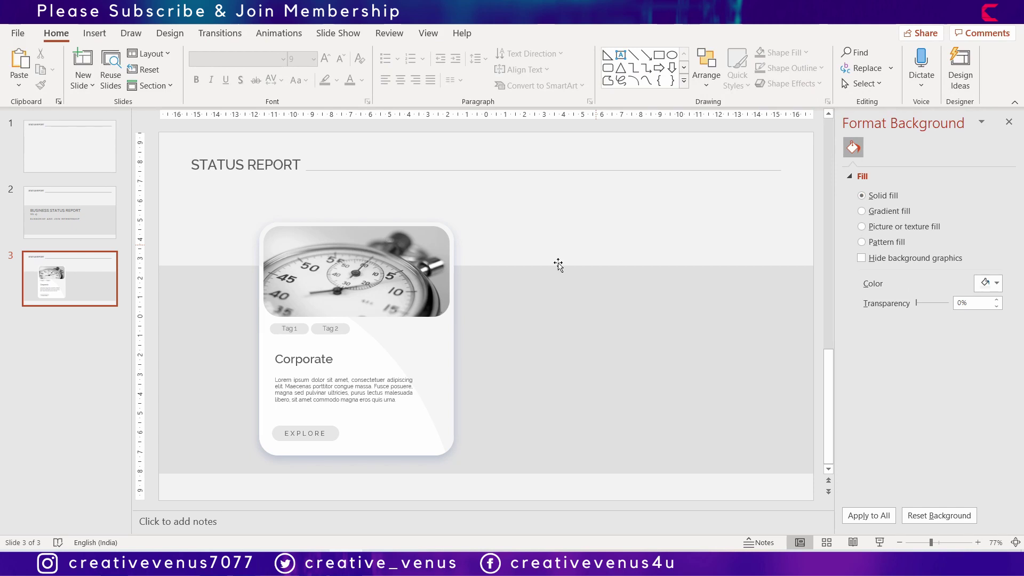
Fill the EXPLORE button with a dark gray theme color.
left_click(328, 433)
left_click(982, 318)
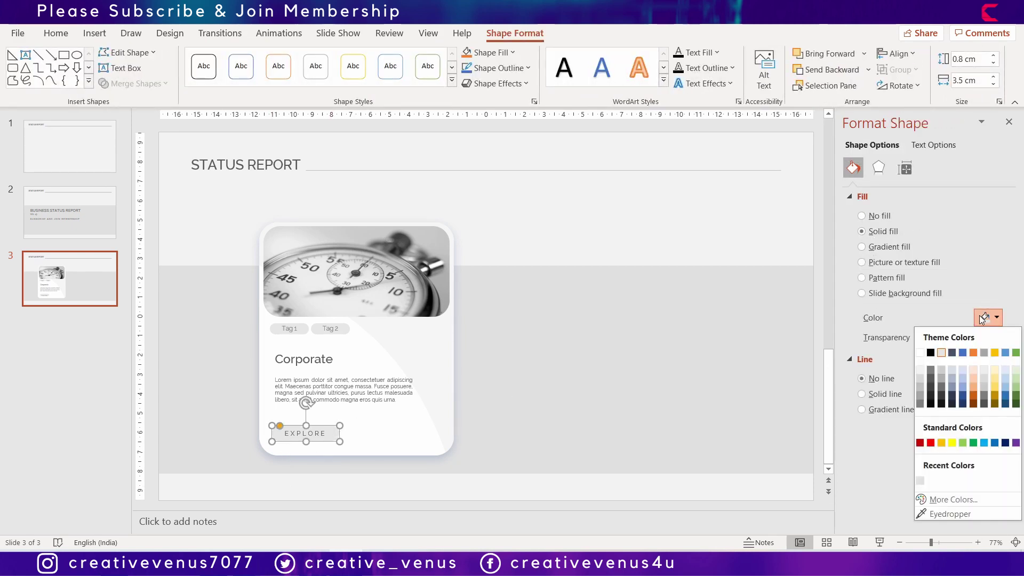
left_click(919, 386)
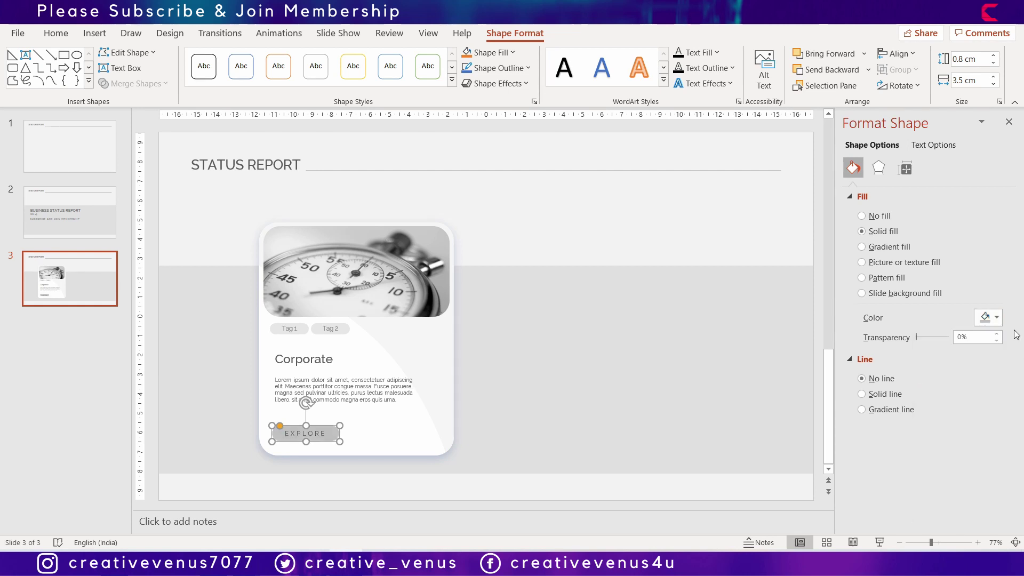
left_click(988, 318)
left_click(931, 382)
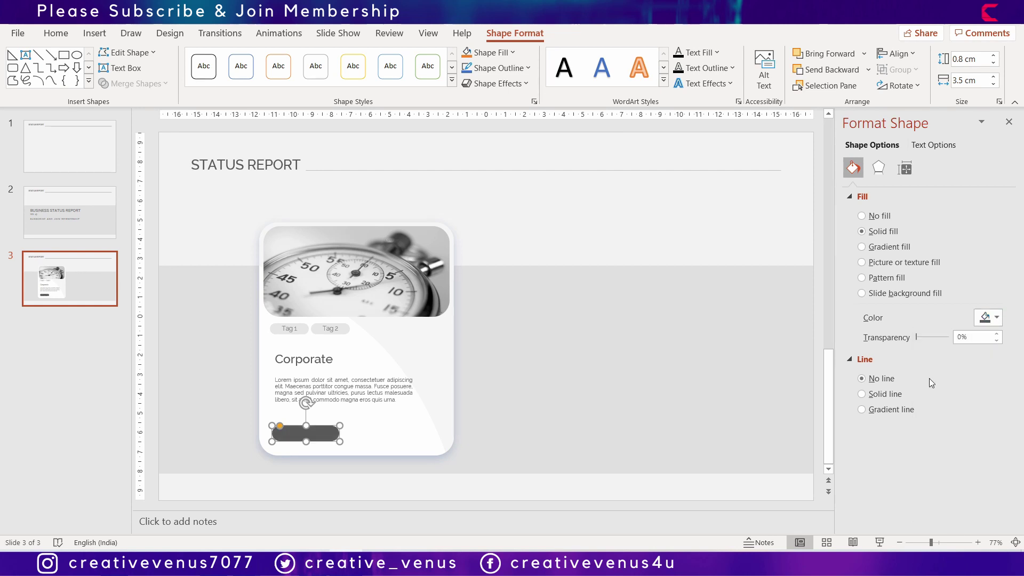
Change the EXPLORE button's text color to white.
left_click(56, 33)
left_click(362, 81)
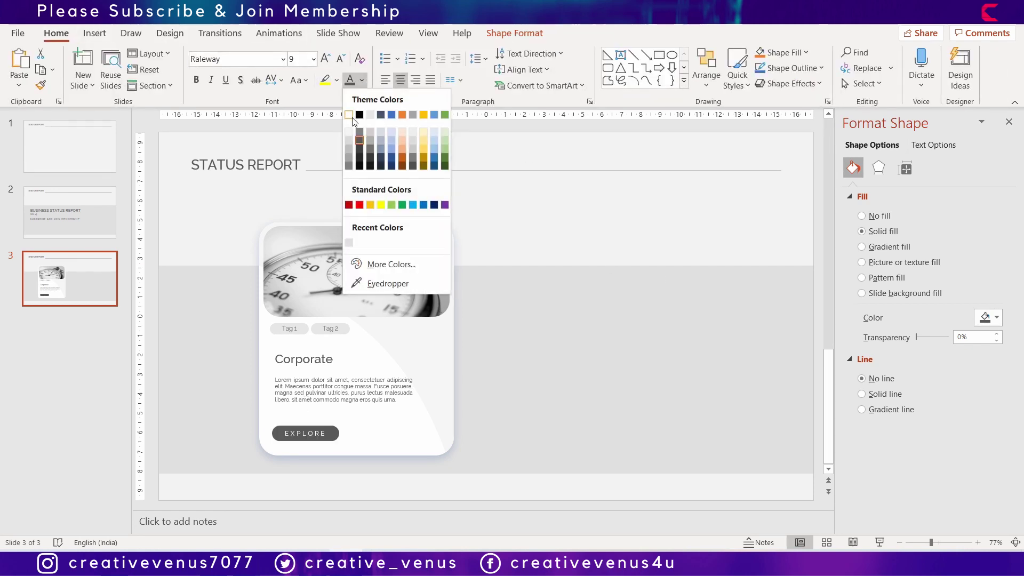
left_click(353, 112)
left_click(503, 215)
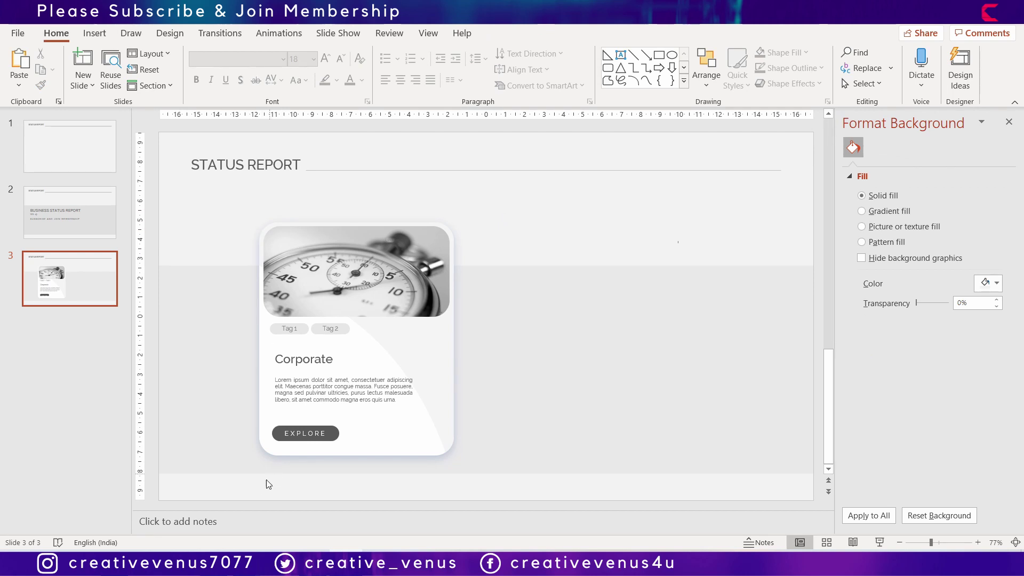
Group all the card's elements and move the card slightly to the right and down.
left_click_drag(250, 488, 483, 210)
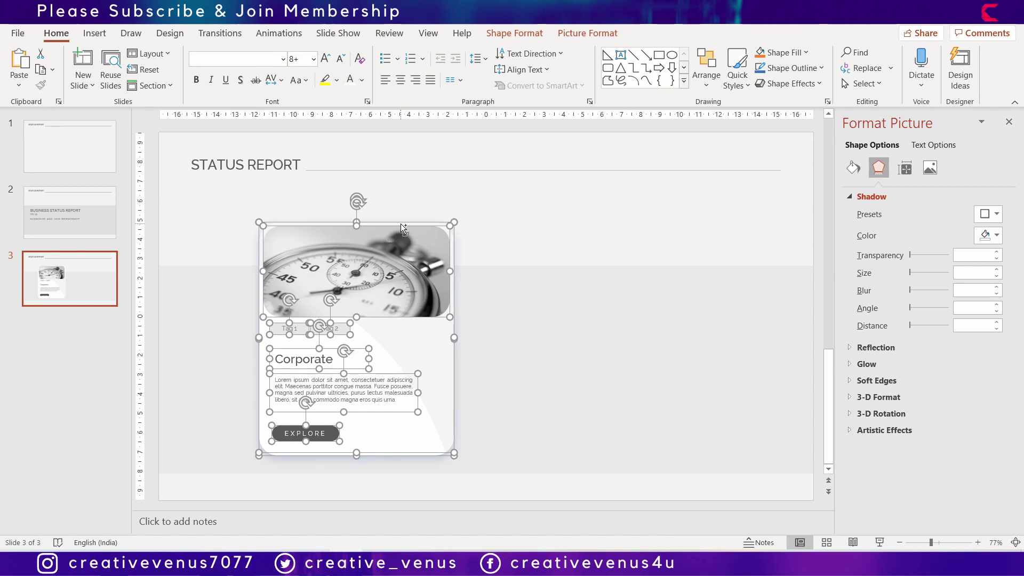
key("ctrl+g")
left_click_drag(399, 219, 434, 221)
Draw a horizontal line about 8.78 cm long across the card's left edge and bring the card in front of it.
left_click(94, 33)
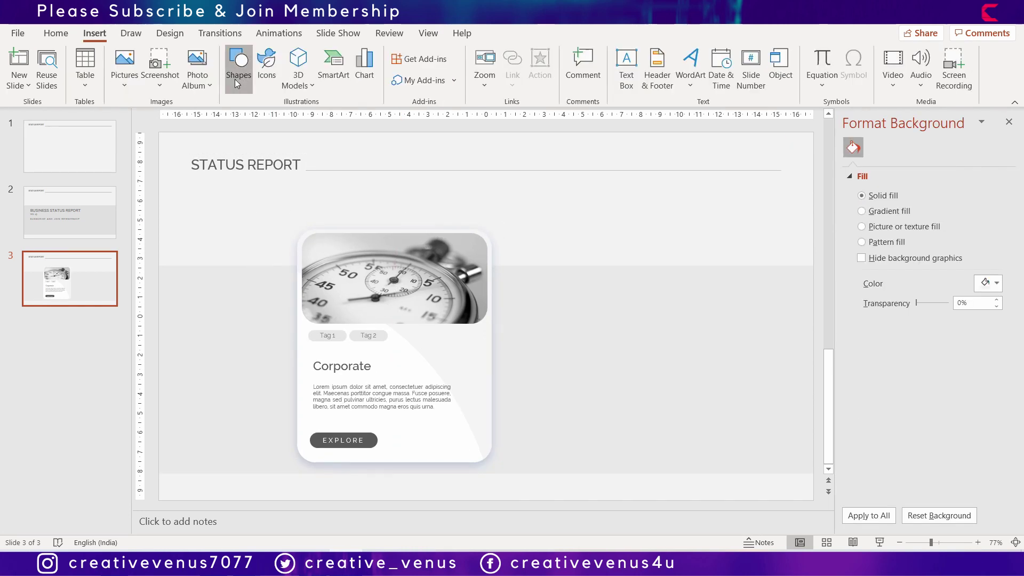
left_click(235, 79)
left_click(268, 120)
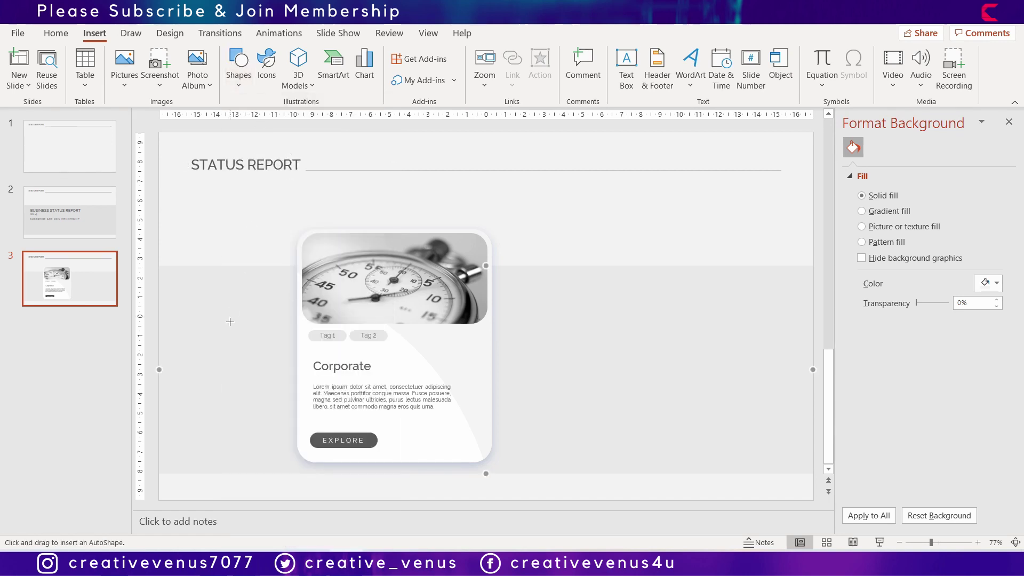
left_click_drag(262, 320, 397, 325)
left_click(333, 311)
right_click(332, 311)
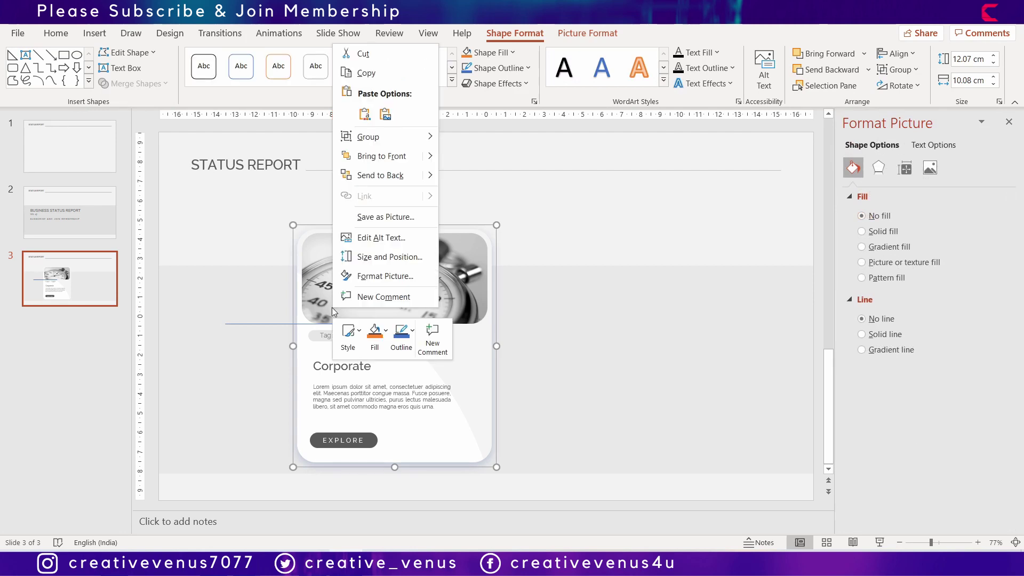
Make the horizontal line white and 1.5 pt wide.
left_click(269, 323)
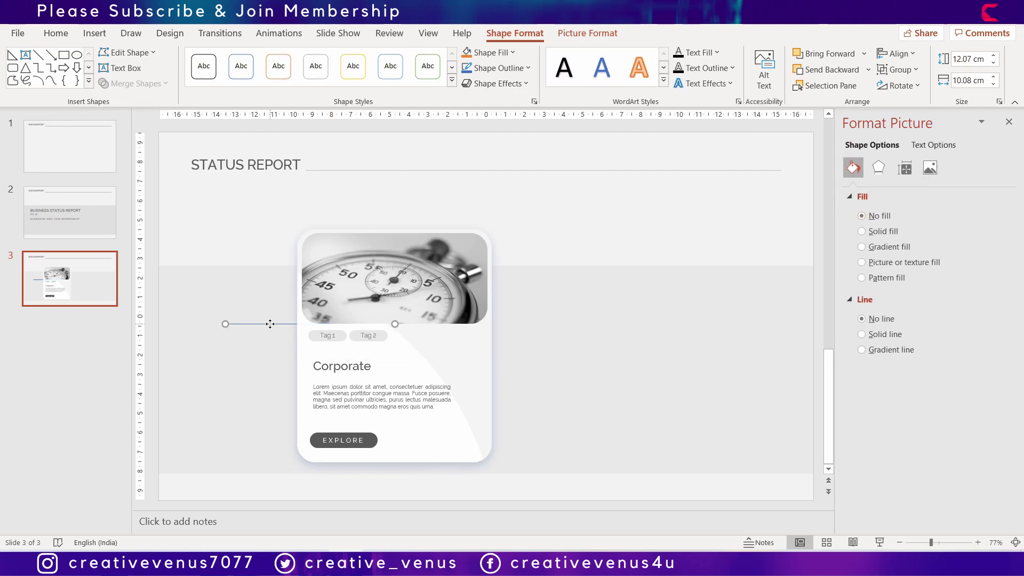
left_click(989, 353)
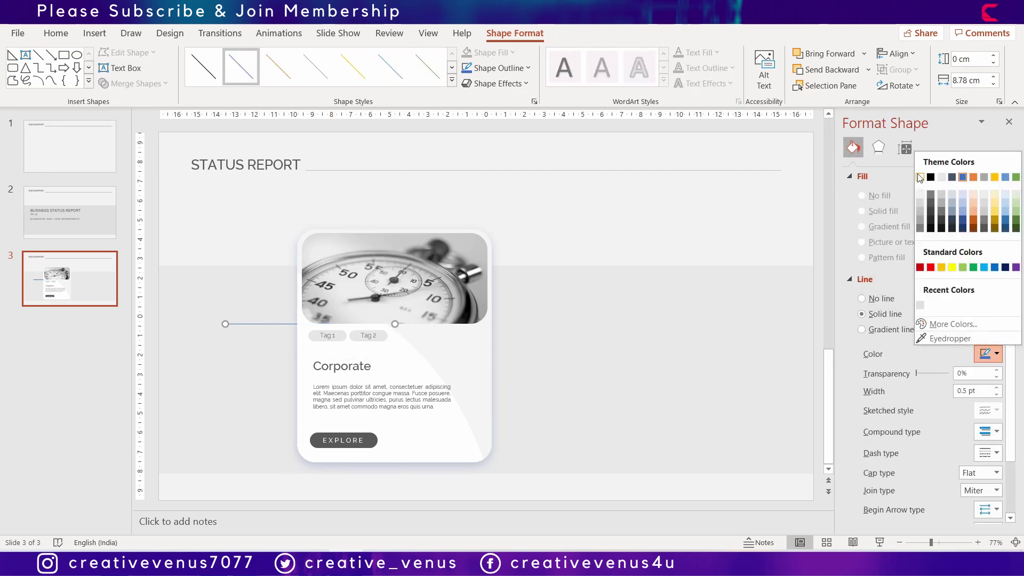
left_click(919, 177)
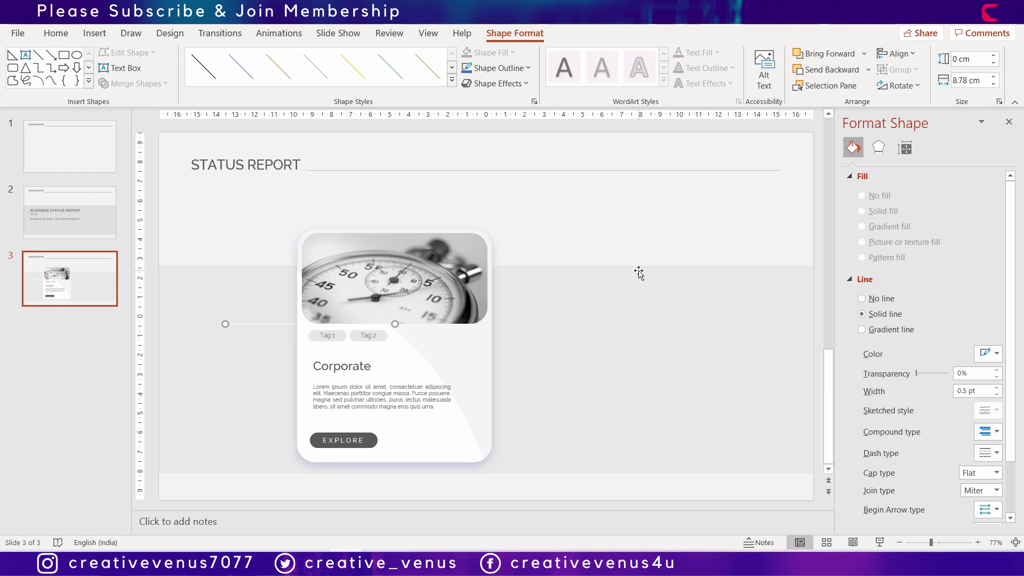
left_click(994, 388)
left_click(995, 388)
left_click(994, 388)
left_click(994, 388)
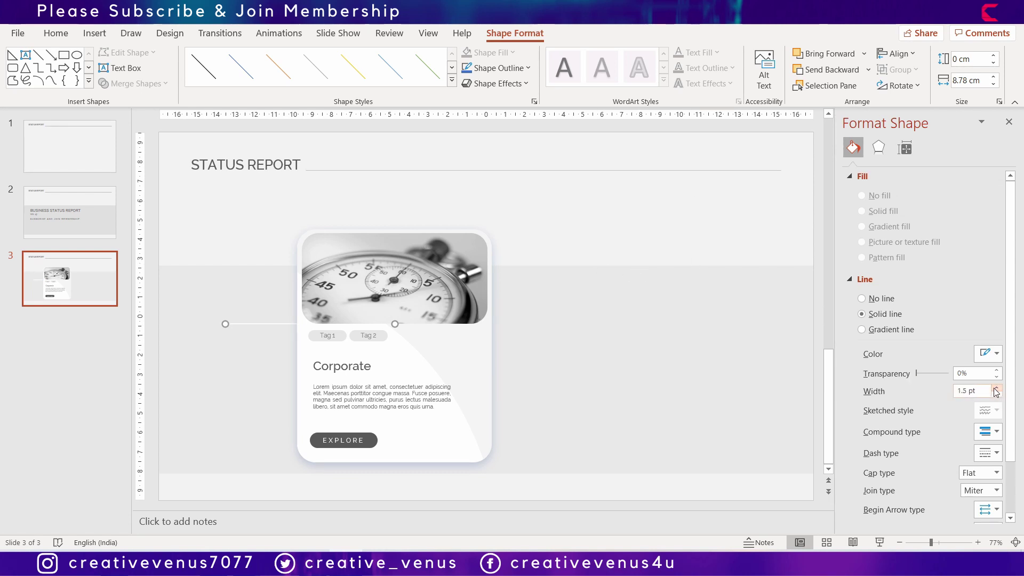
Change the cap type and join type of the white line.
left_click(995, 473)
left_click(986, 498)
left_click(990, 490)
left_click(976, 503)
key("Escape")
Duplicate the card's "Corporate" title and place the copy over the card's left edge, below the white line.
left_click(361, 366)
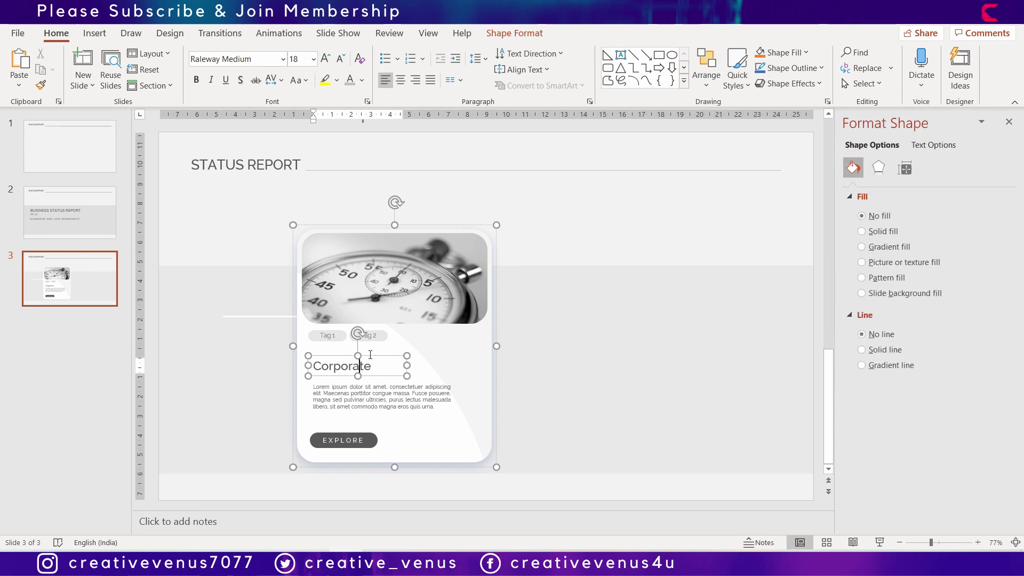
left_click(369, 358)
key("ctrl+c")
key("ctrl+v")
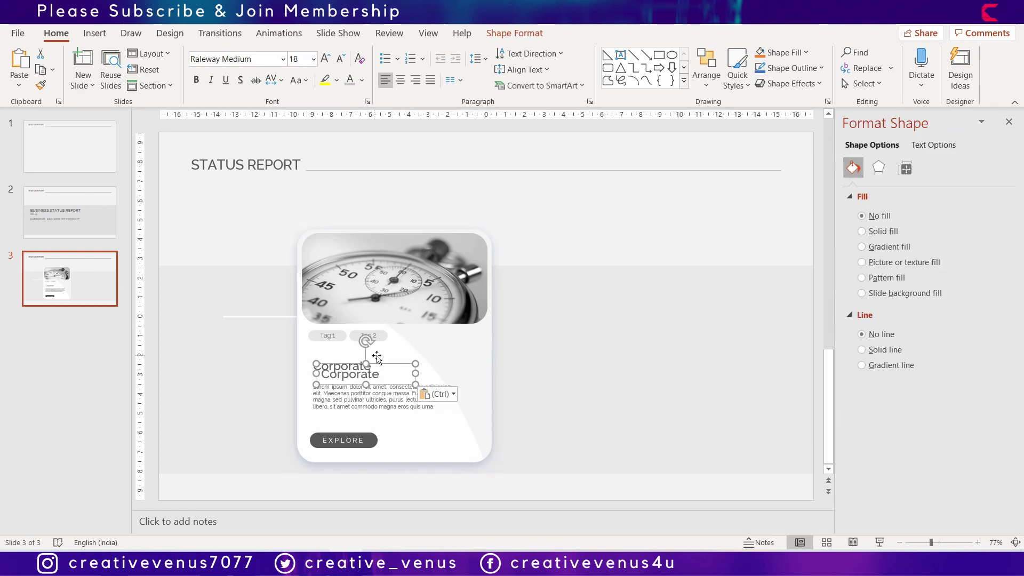
left_click_drag(384, 366, 293, 382)
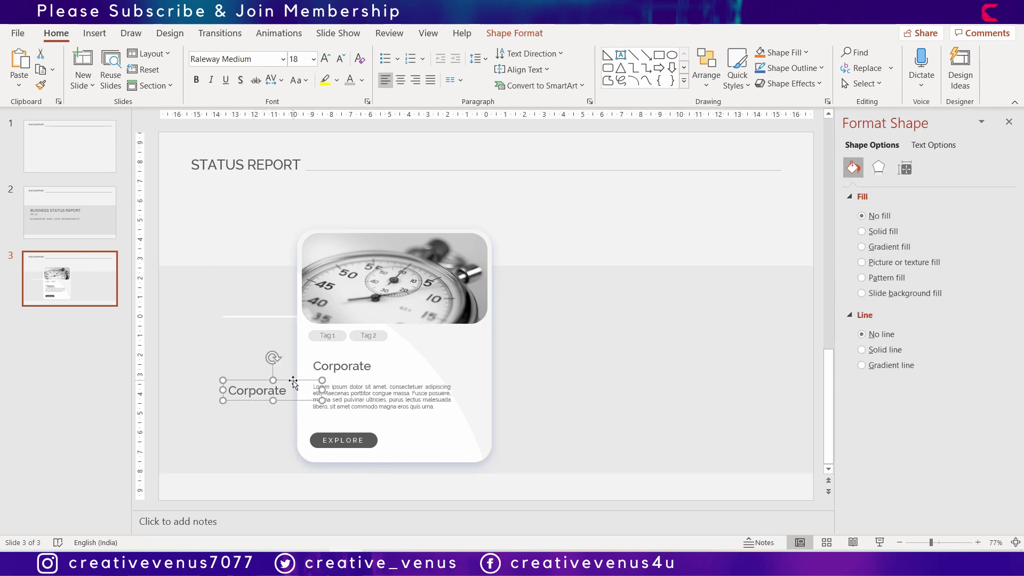
Set the text direction of the copied "Corporate" title to Rotate all text 270°.
left_click(528, 33)
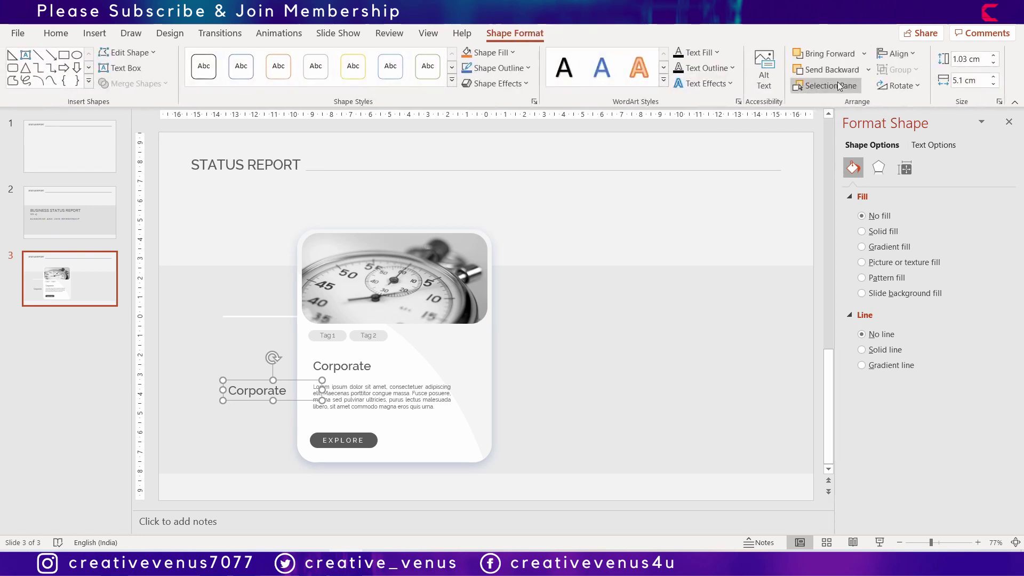
left_click(903, 86)
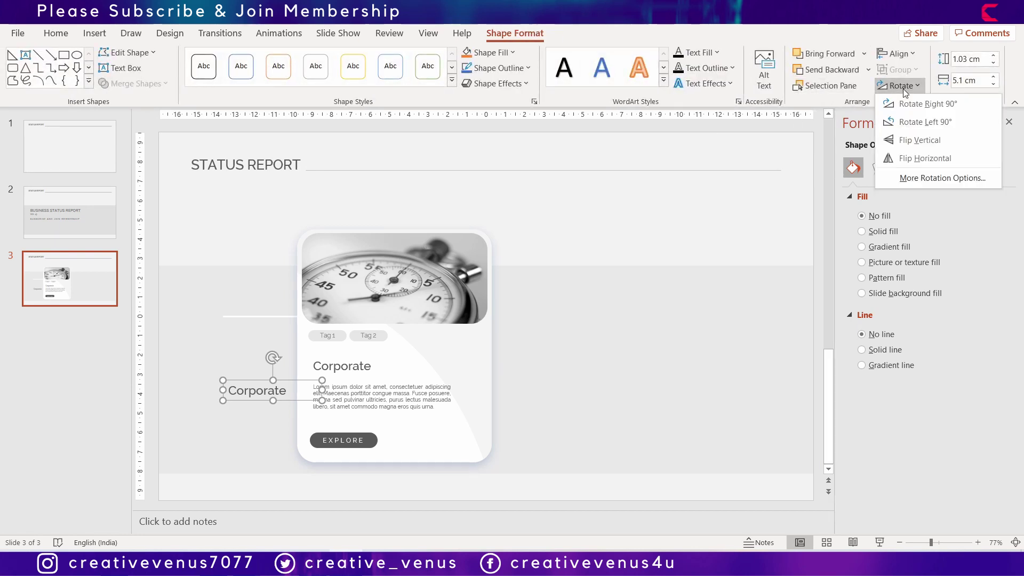
left_click(933, 177)
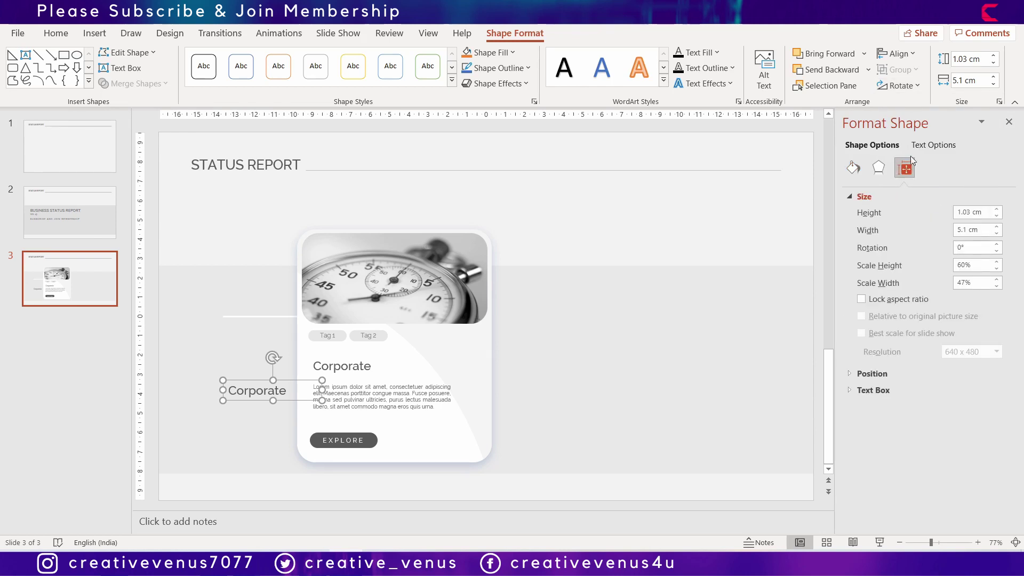
left_click(922, 146)
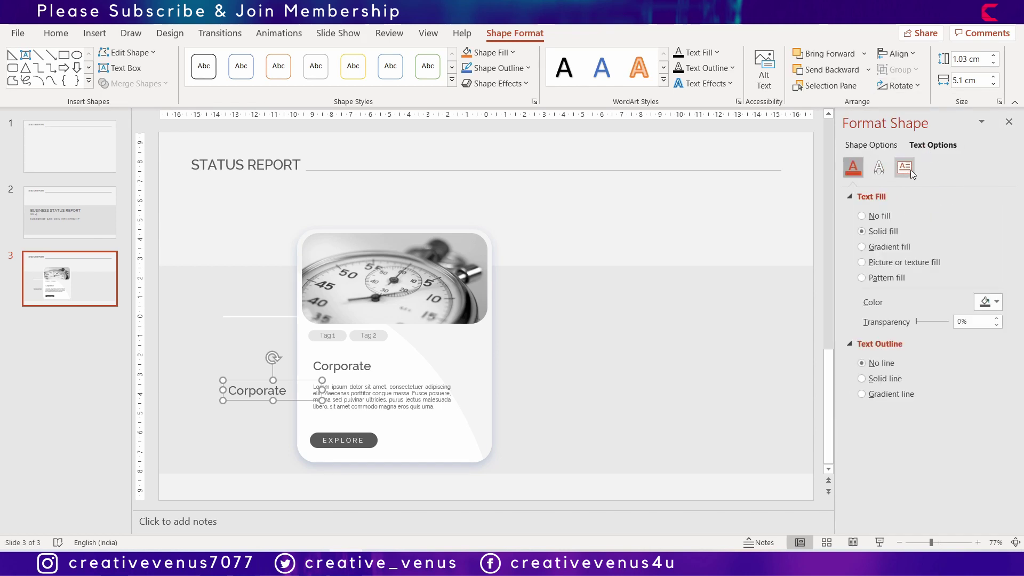
left_click(909, 169)
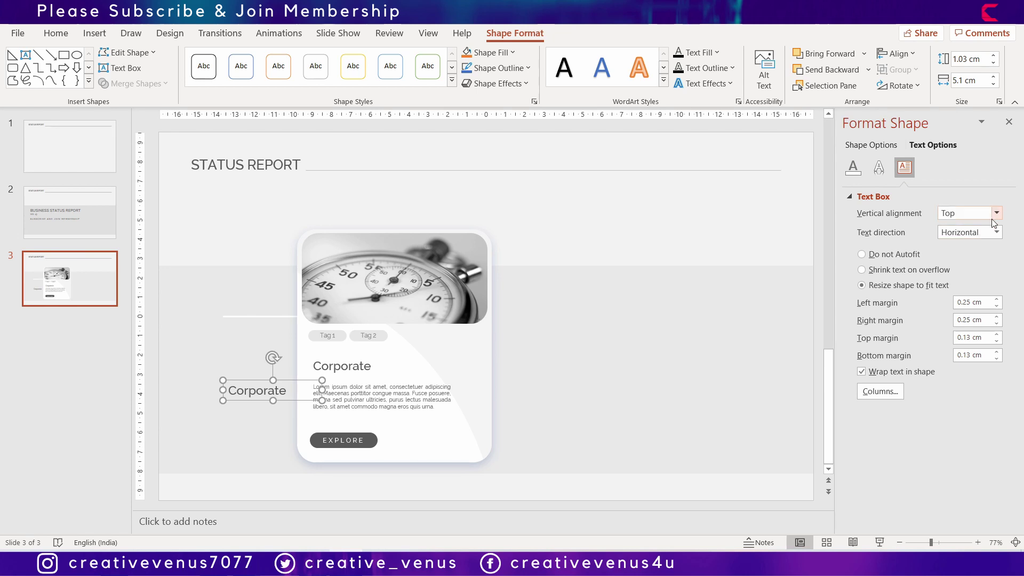
left_click(991, 219)
left_click(991, 219)
left_click(991, 233)
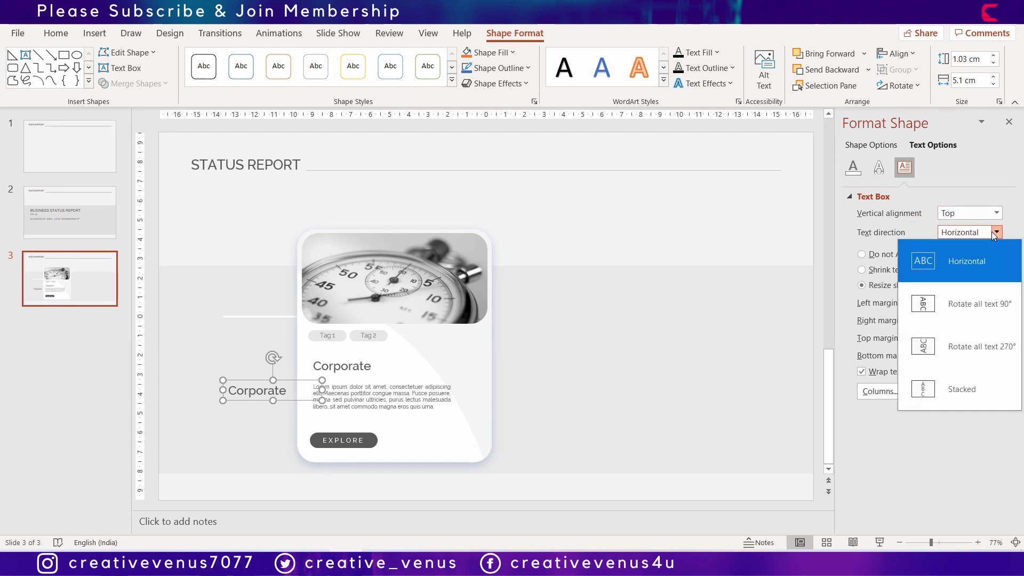
left_click(946, 346)
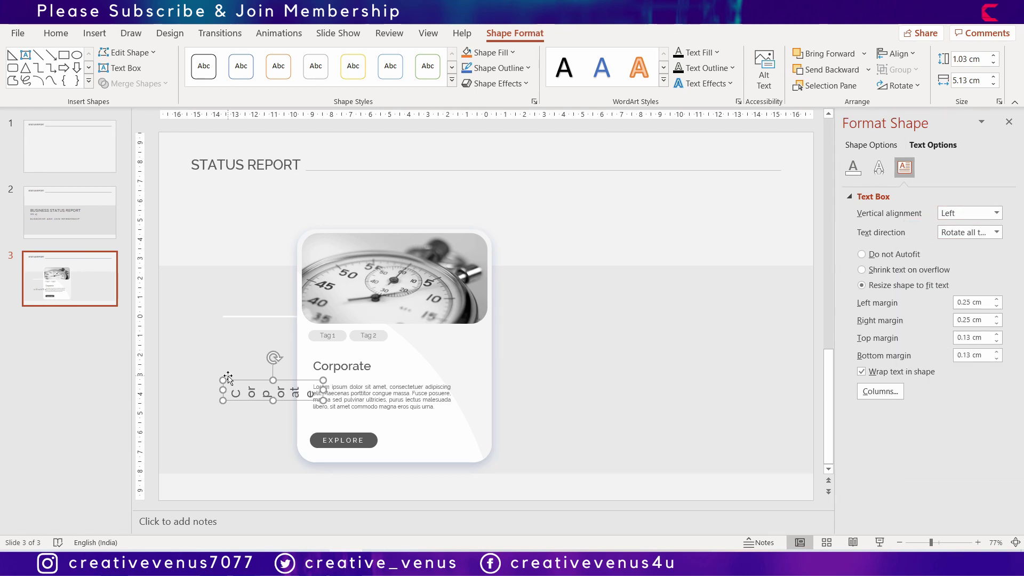
Resize the rotated title's text box to about 4.57 cm high by 1.28 cm wide and place it beside the card's left edge.
left_click_drag(274, 402, 260, 468)
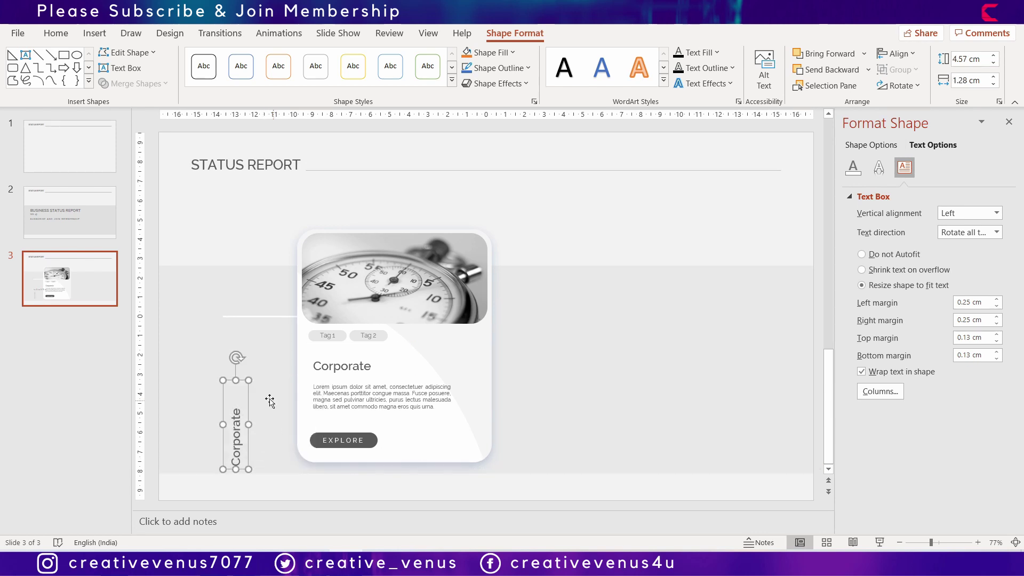
left_click_drag(249, 401, 294, 350)
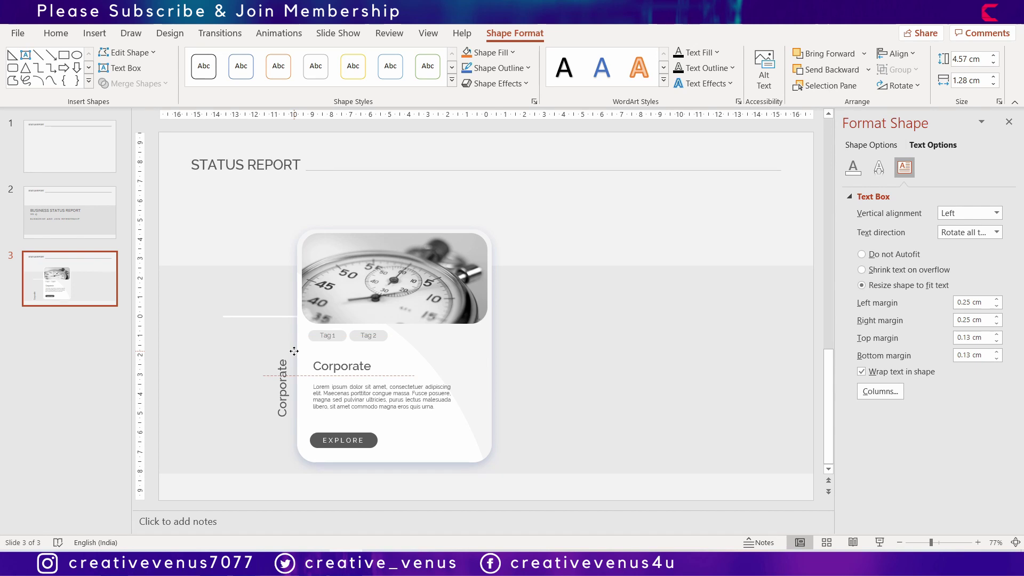
left_click(293, 351)
Duplicate the card's white rounded background and move the copy down and left over the card.
left_click(303, 348)
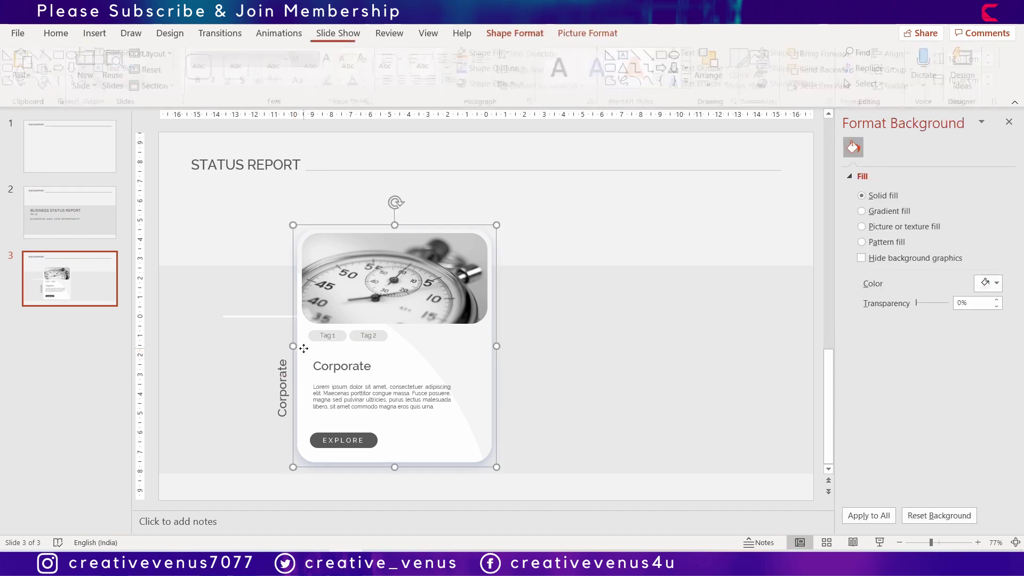
left_click(303, 348)
key("ctrl+c")
key("ctrl+v")
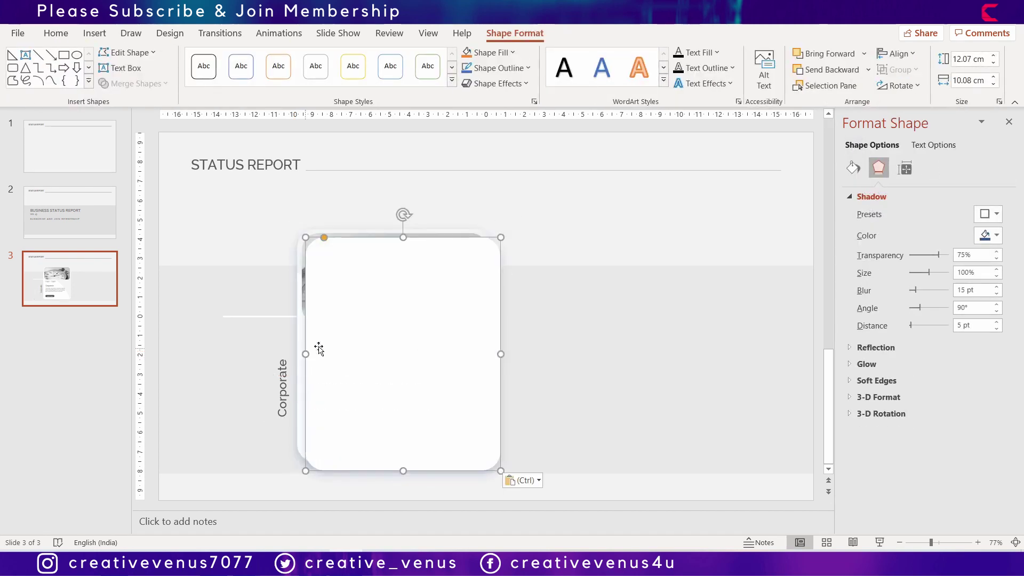
left_click_drag(318, 348, 285, 387)
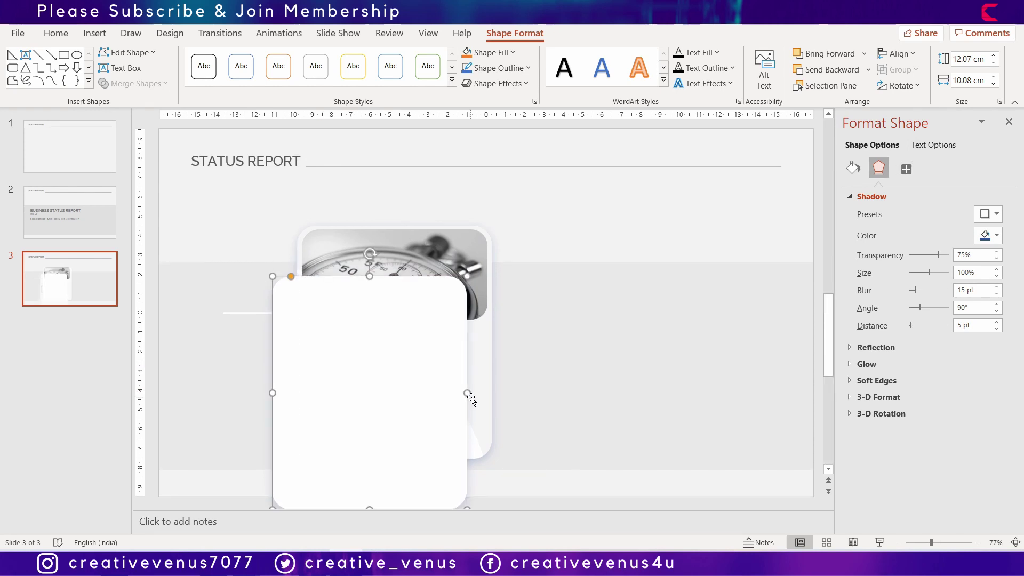
Resize the copied white rounded shape to about 8.88 cm high by 3.5 cm wide and place it behind the card.
left_click_drag(467, 393, 340, 382)
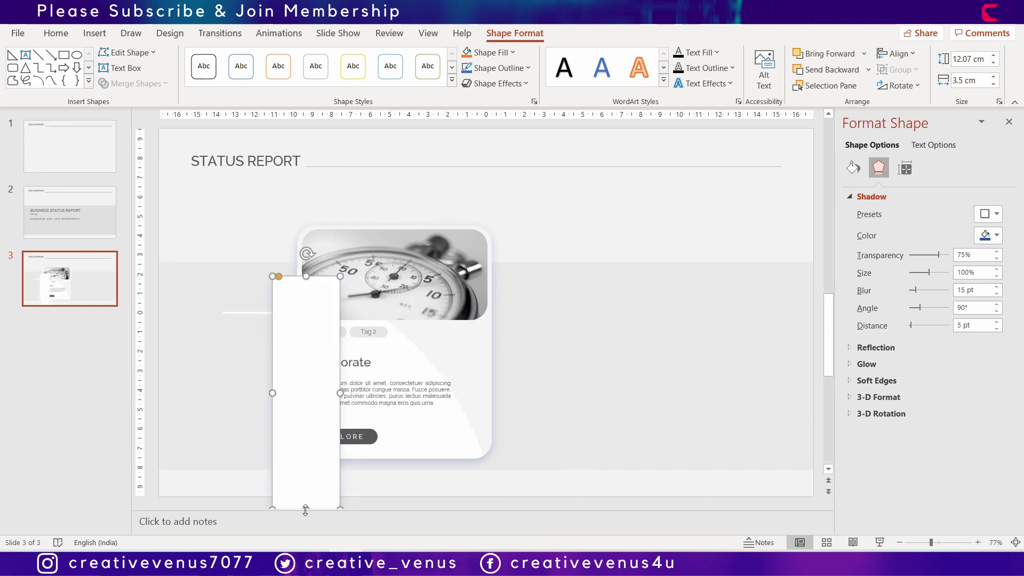
left_click_drag(306, 505, 308, 431)
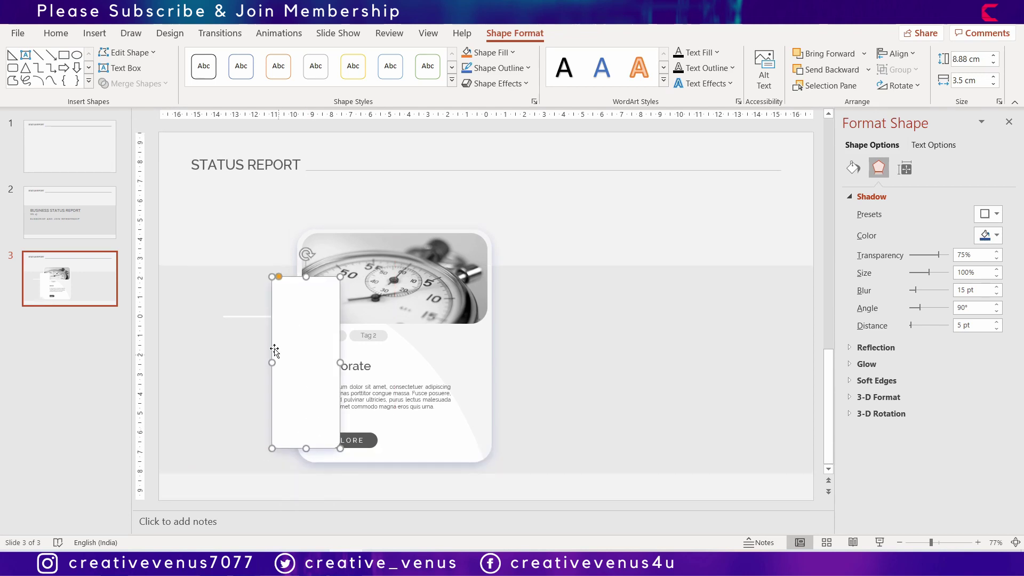
left_click(399, 373)
right_click(399, 373)
left_click(446, 219)
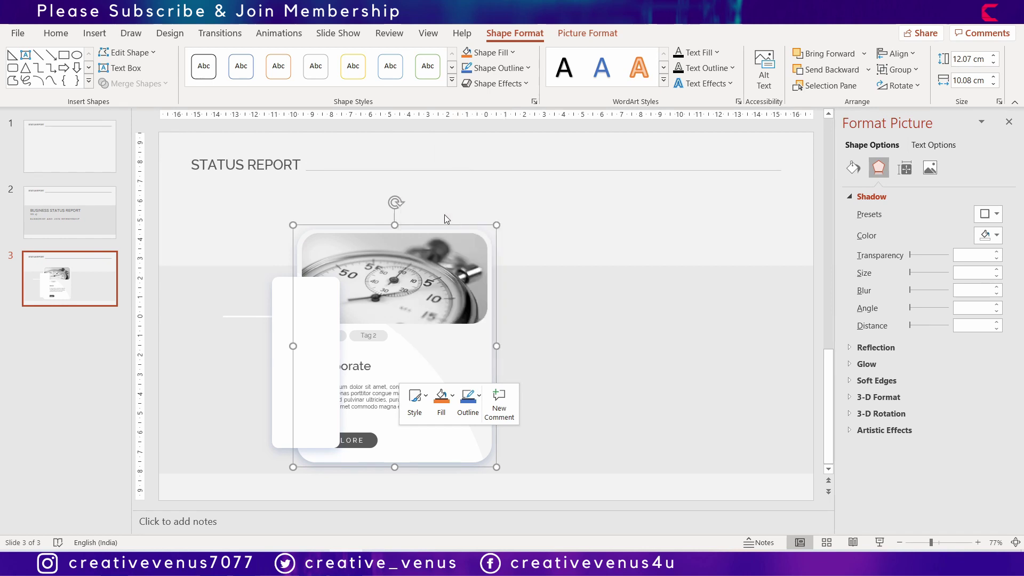
left_click(283, 288)
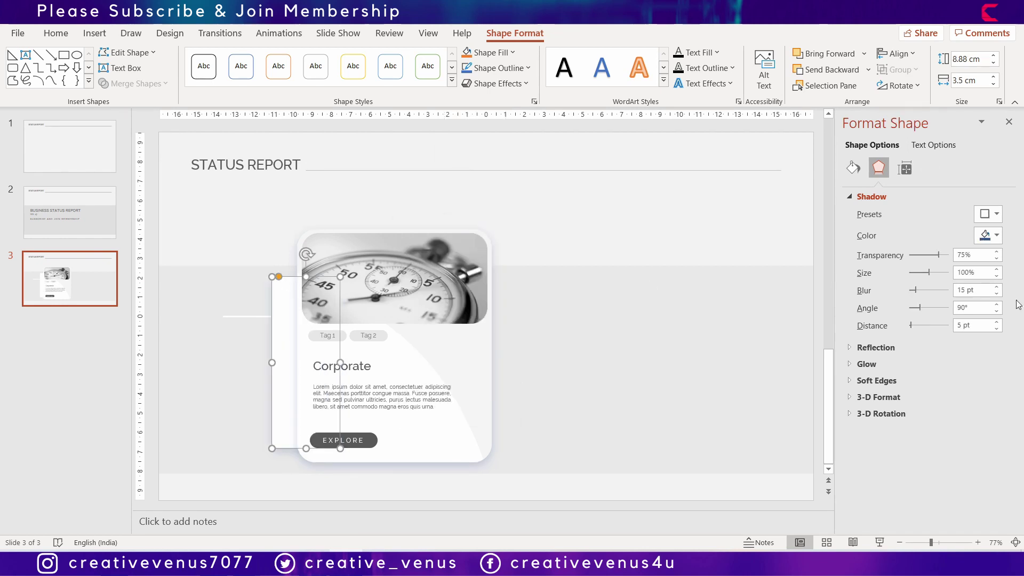
Give the shape behind the card a gradient fill and remove its first two gradient stops.
left_click(853, 167)
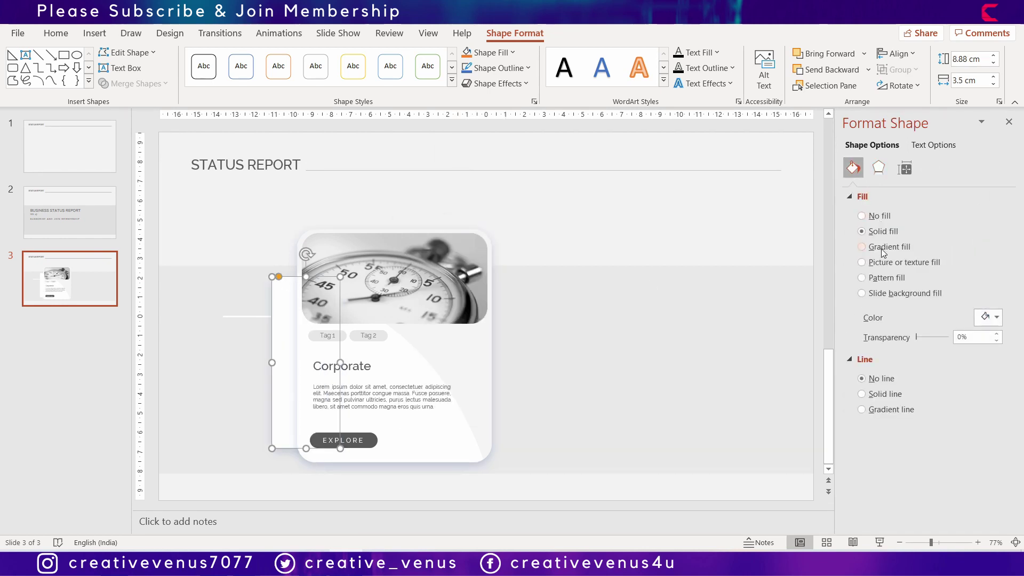
left_click(883, 248)
left_click(993, 413)
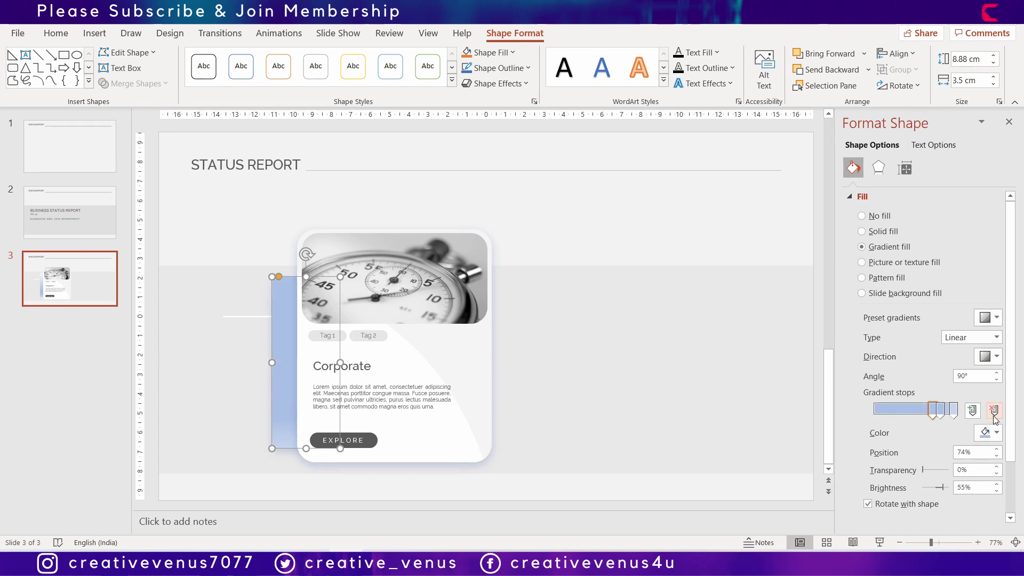
left_click(993, 413)
Color the shape's first remaining gradient stop dark gray, black with 35% brightness, and move it to the 1% position.
left_click(987, 433)
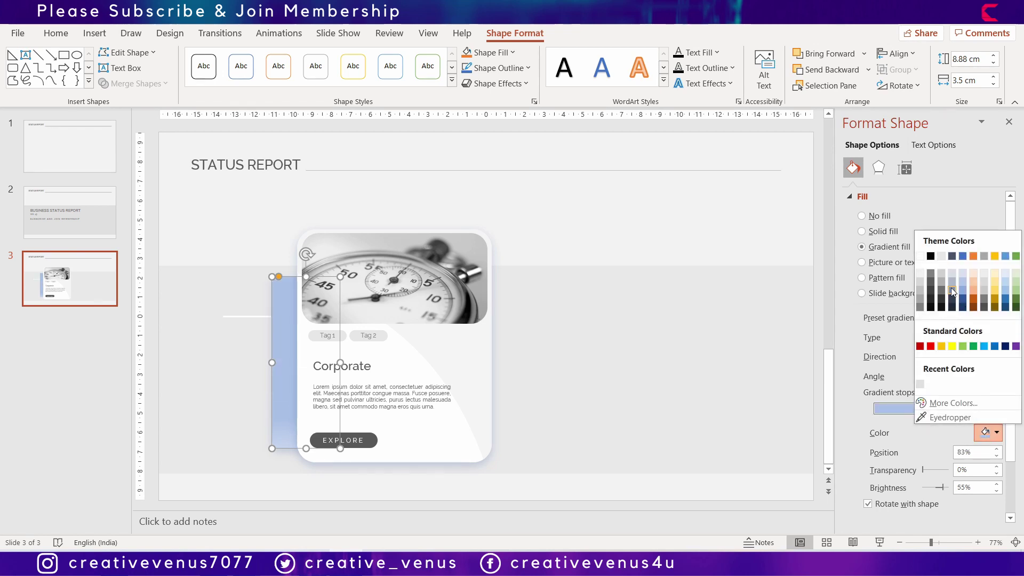
left_click(930, 283)
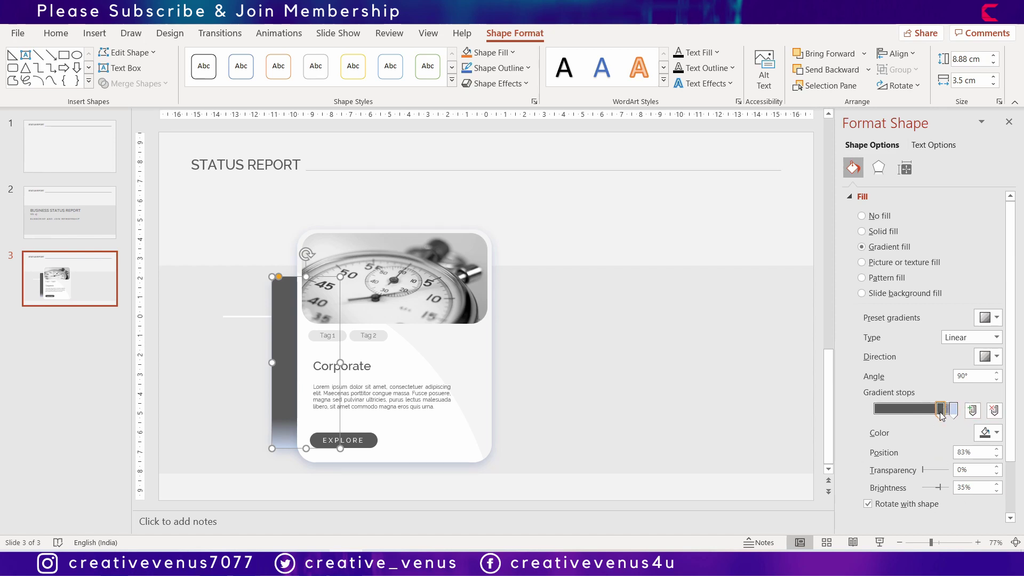
left_click_drag(940, 411, 876, 416)
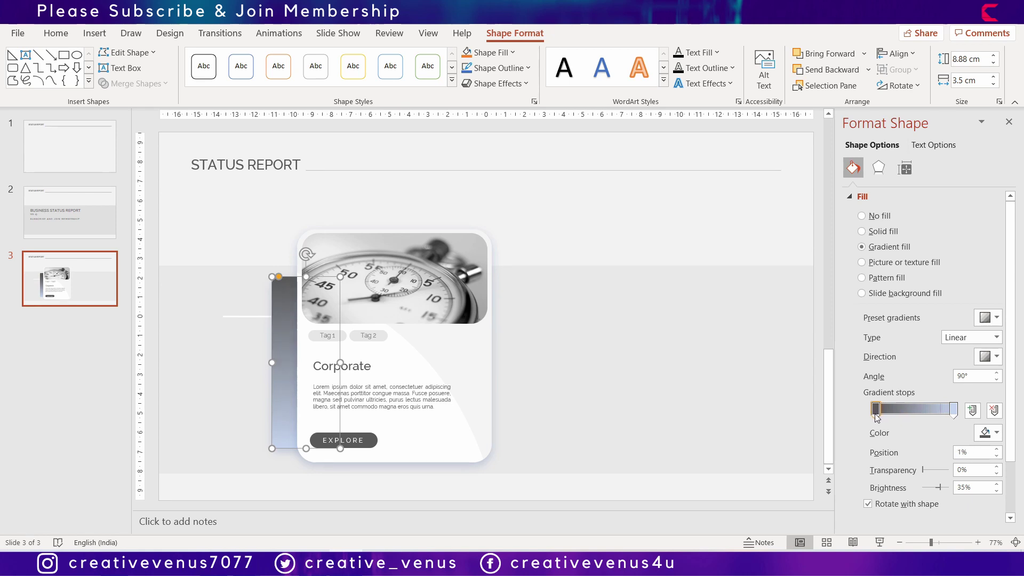
Color the gradient's end stop at 100% light gray, white with -5% brightness.
left_click(953, 409)
left_click(985, 433)
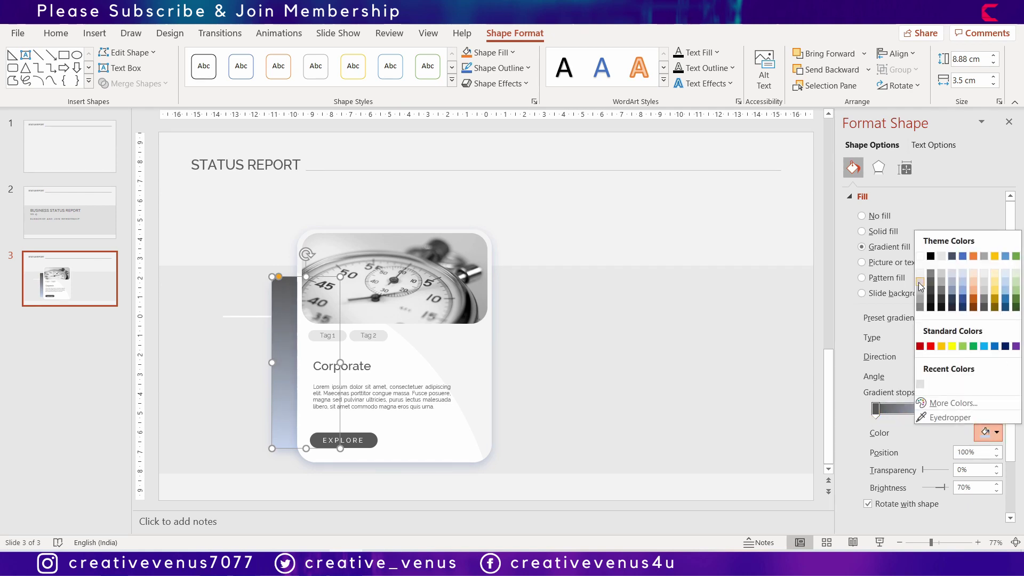
left_click(919, 276)
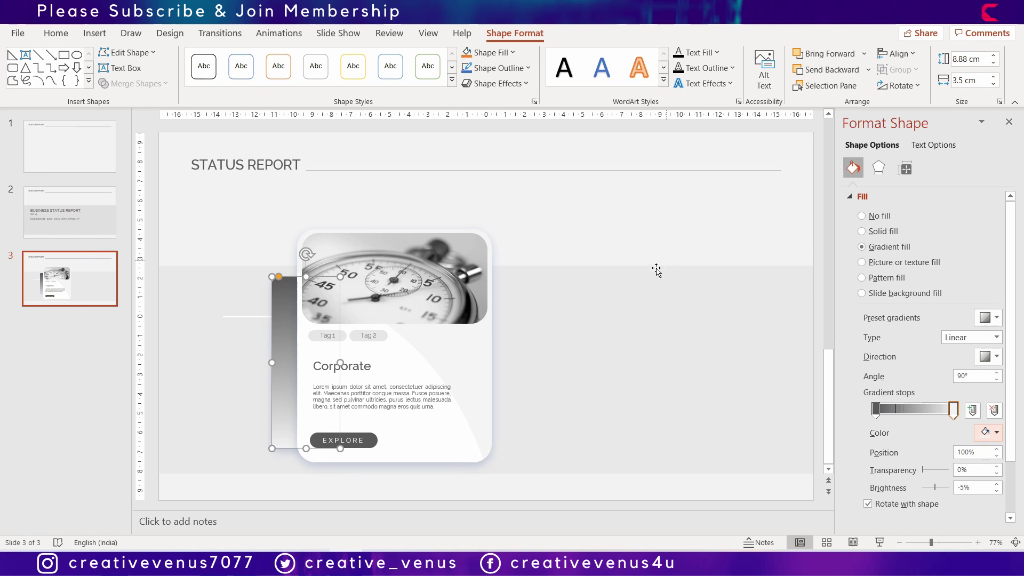
left_click(634, 259)
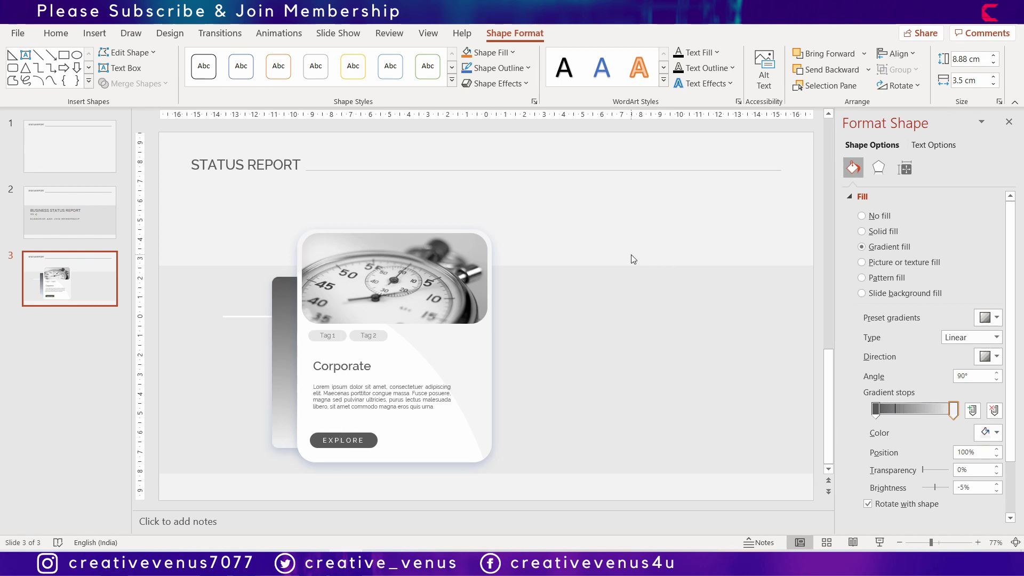
left_click(286, 363)
left_click(991, 358)
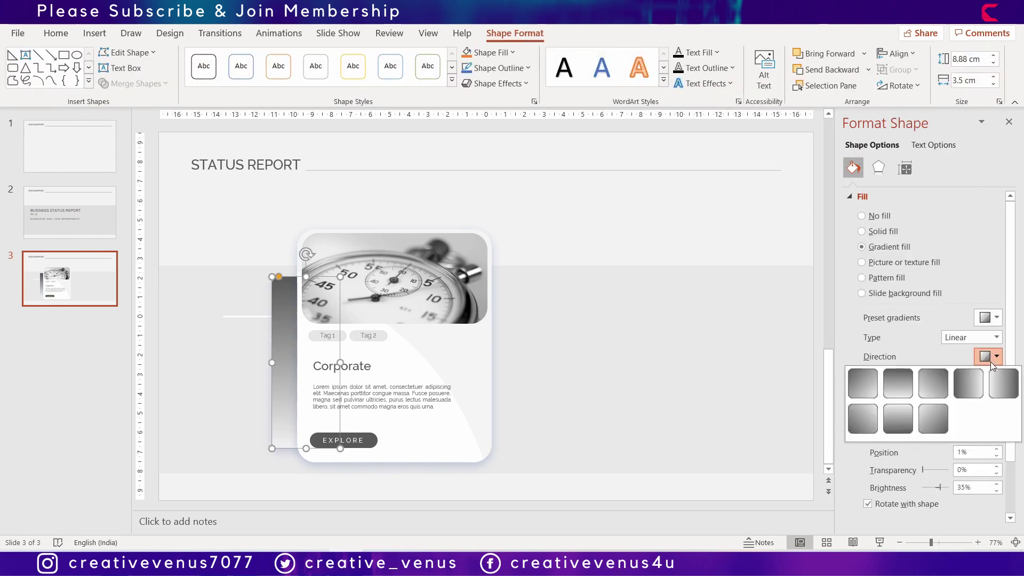
left_click(991, 359)
left_click(633, 244)
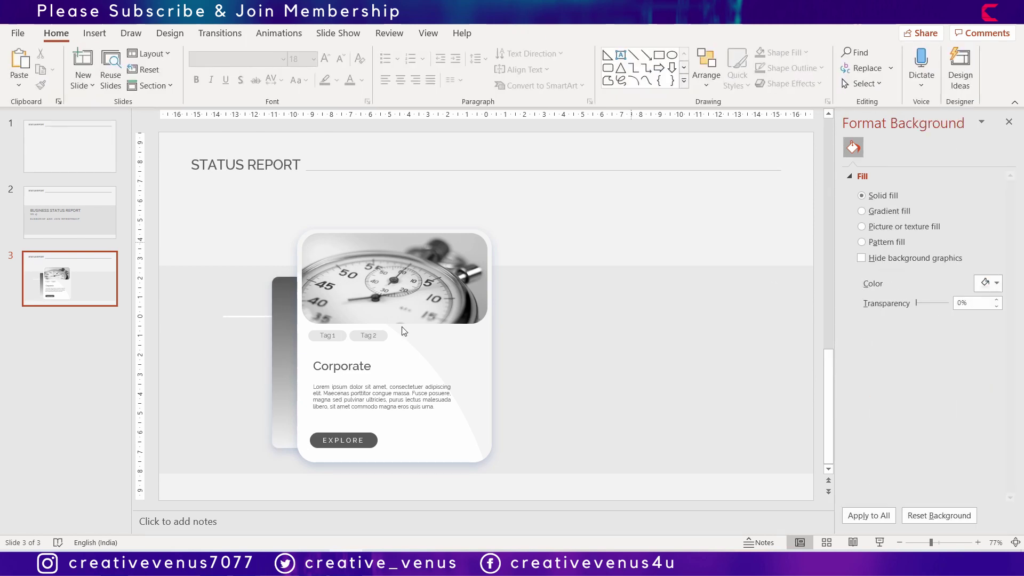
Duplicate the card's "Corporate" title and place the copy over the gray gradient strip at the card's left edge.
left_click(346, 365)
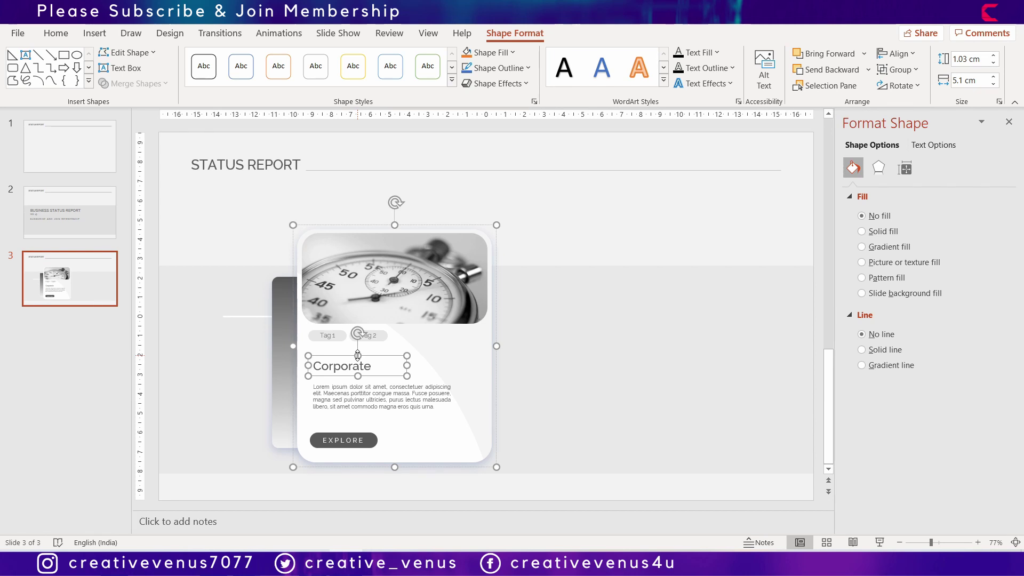
key("ctrl+d")
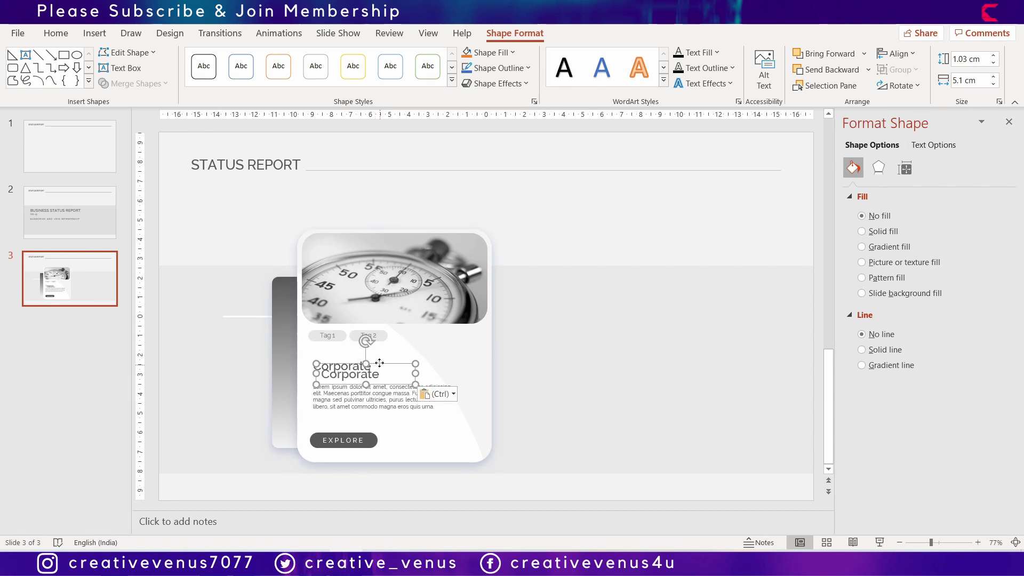
left_click_drag(379, 362, 313, 345)
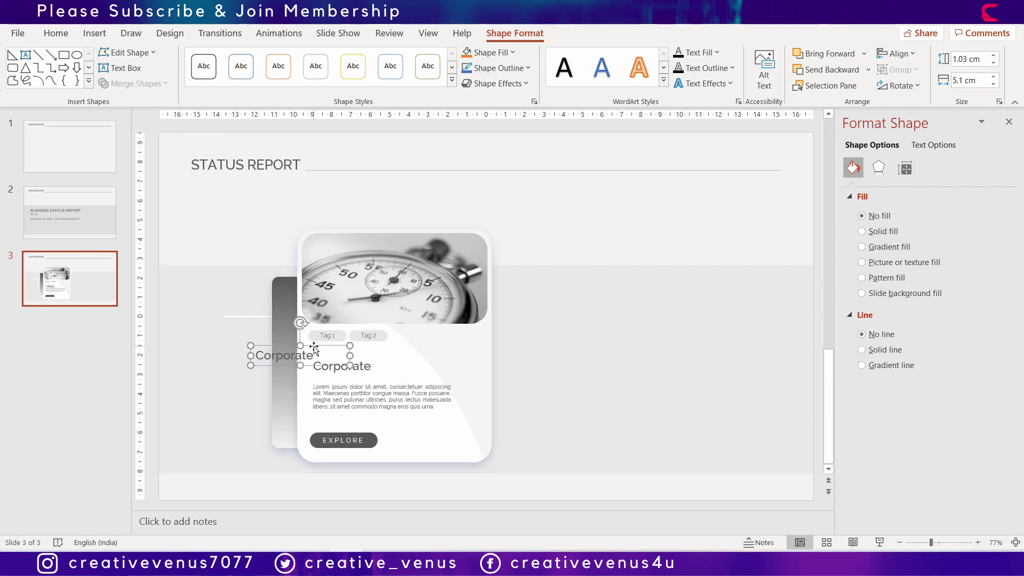
Rotate all text of the copied title 270° and resize its box to about 4.63 cm high by 1.28 cm wide.
left_click(885, 85)
left_click(951, 178)
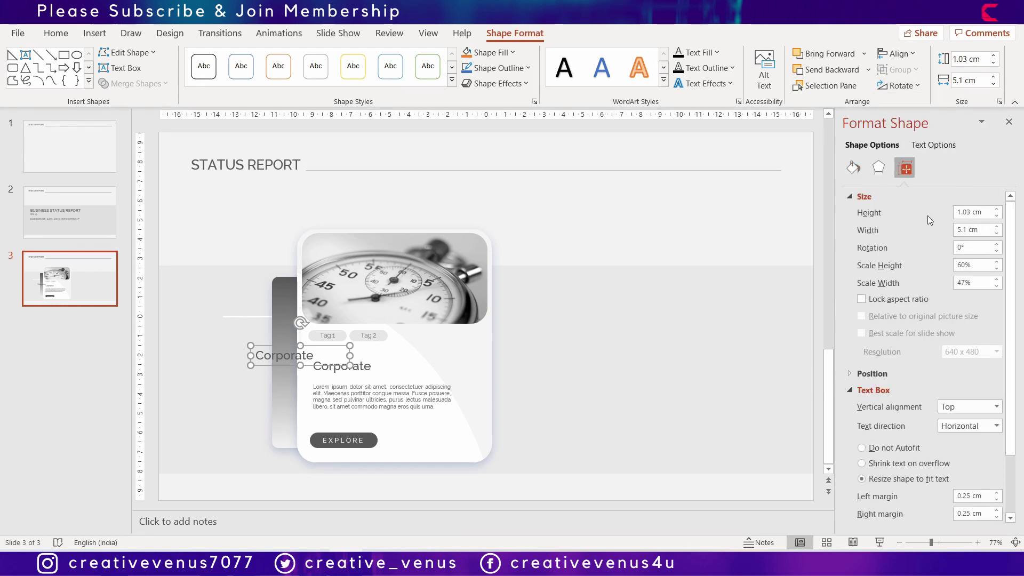
left_click(932, 145)
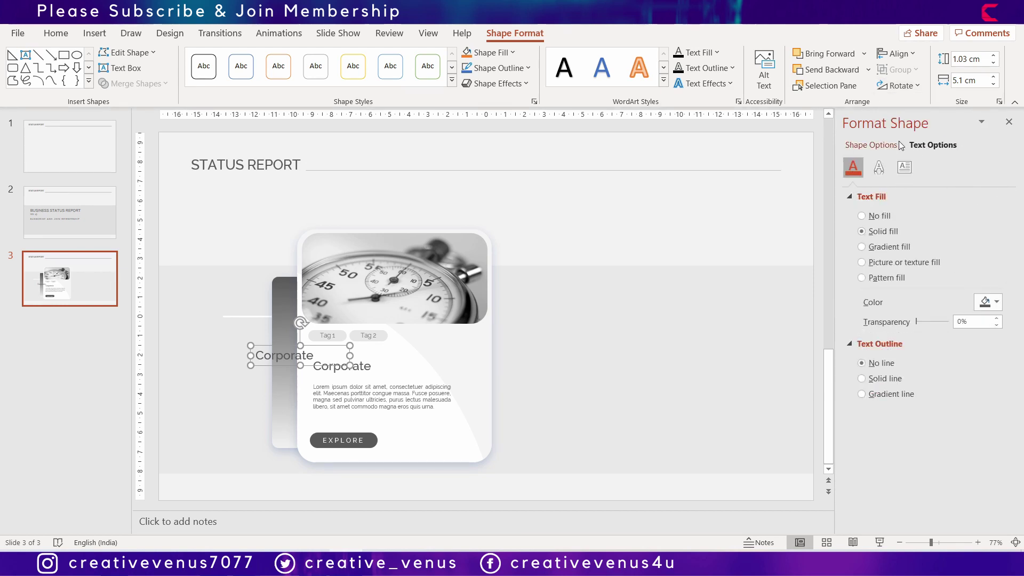
left_click(904, 165)
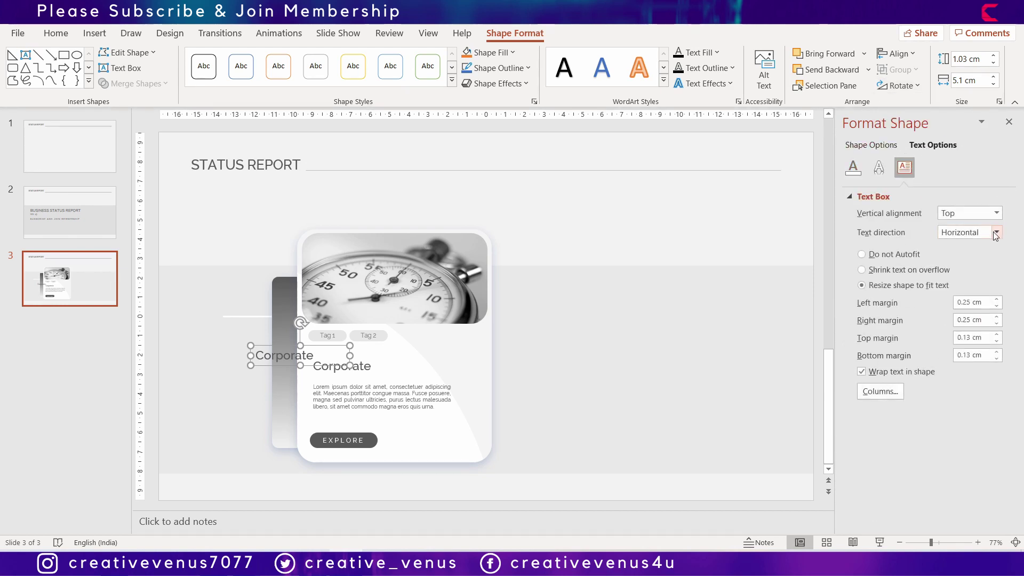
left_click(998, 233)
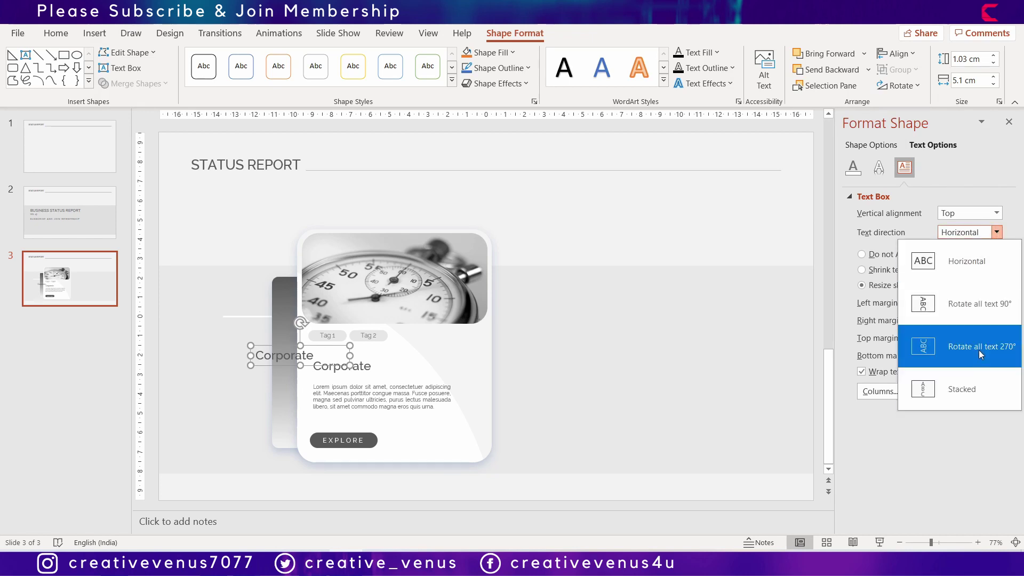
left_click(978, 350)
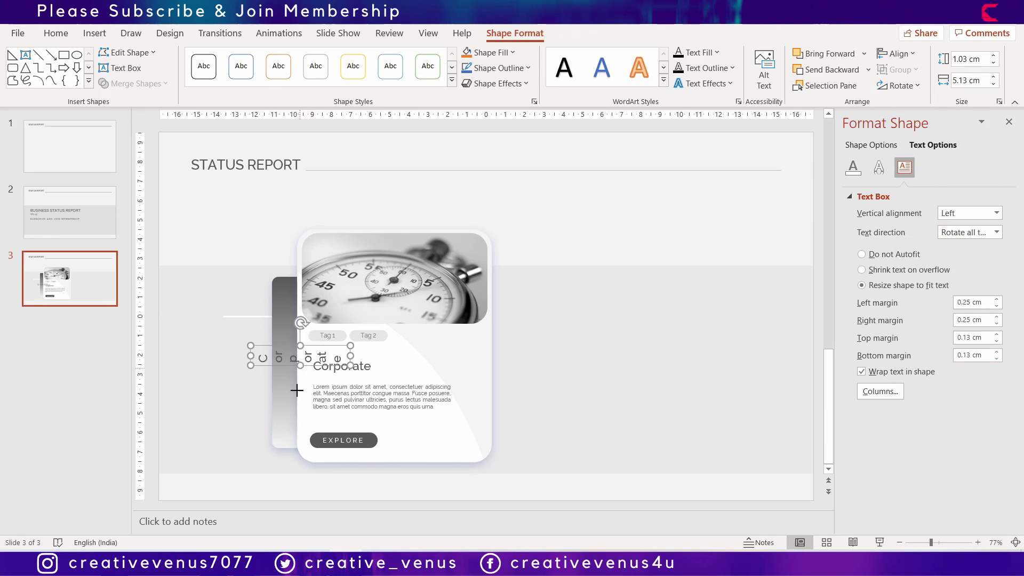
left_click_drag(296, 390, 295, 438)
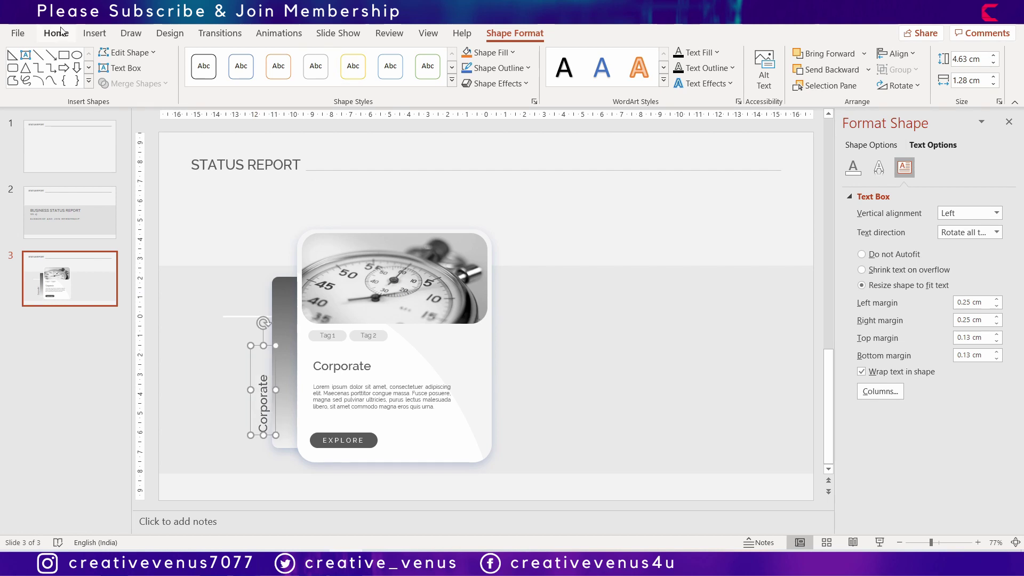
Change the vertical "Corporate" label to uppercase.
left_click(56, 33)
left_click(284, 76)
left_click(297, 80)
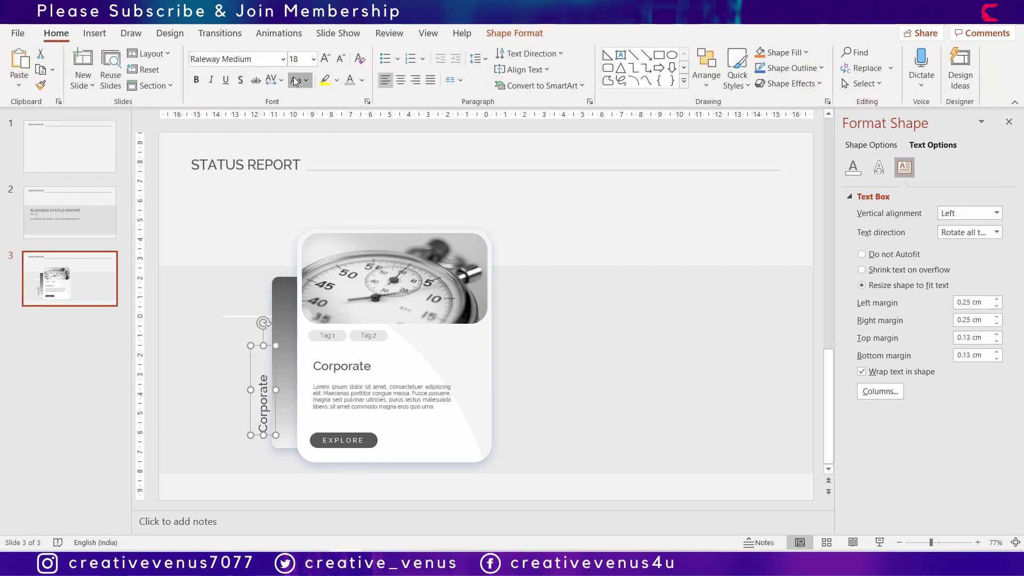
left_click(297, 80)
left_click(320, 136)
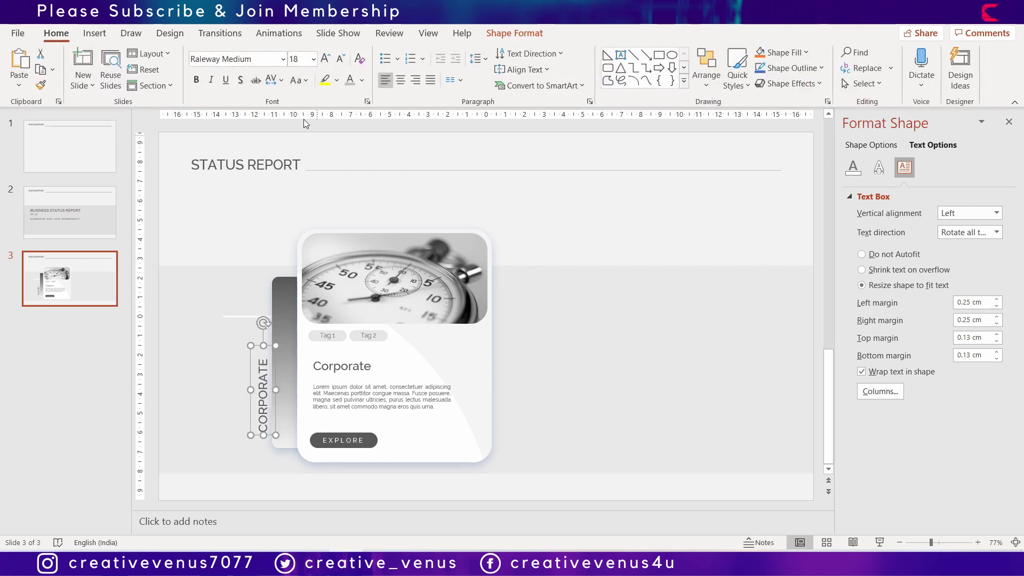
Set the vertical label's character spacing to Loose and its font size to 14.
left_click(273, 80)
left_click(299, 173)
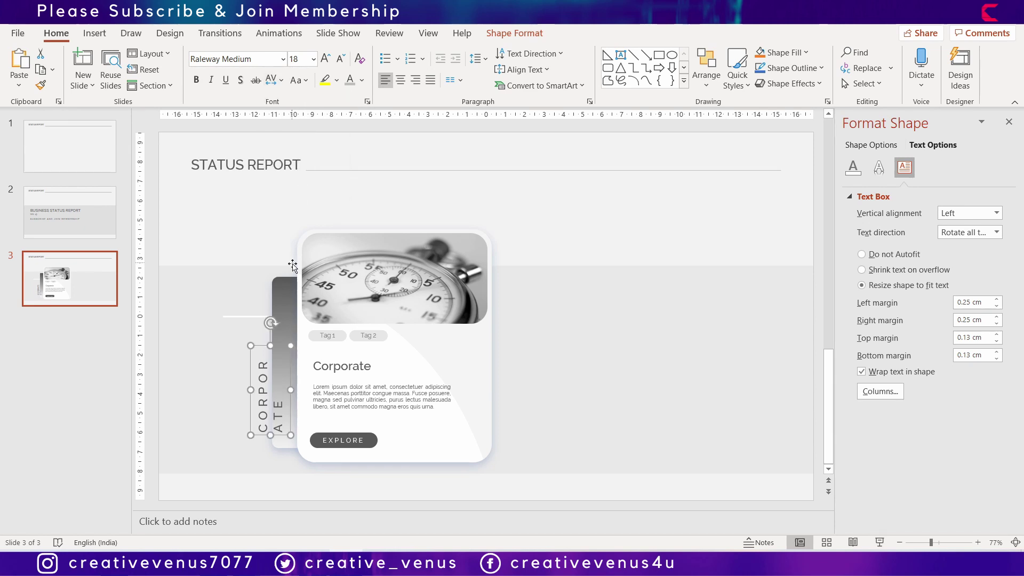
left_click(297, 80)
left_click(281, 80)
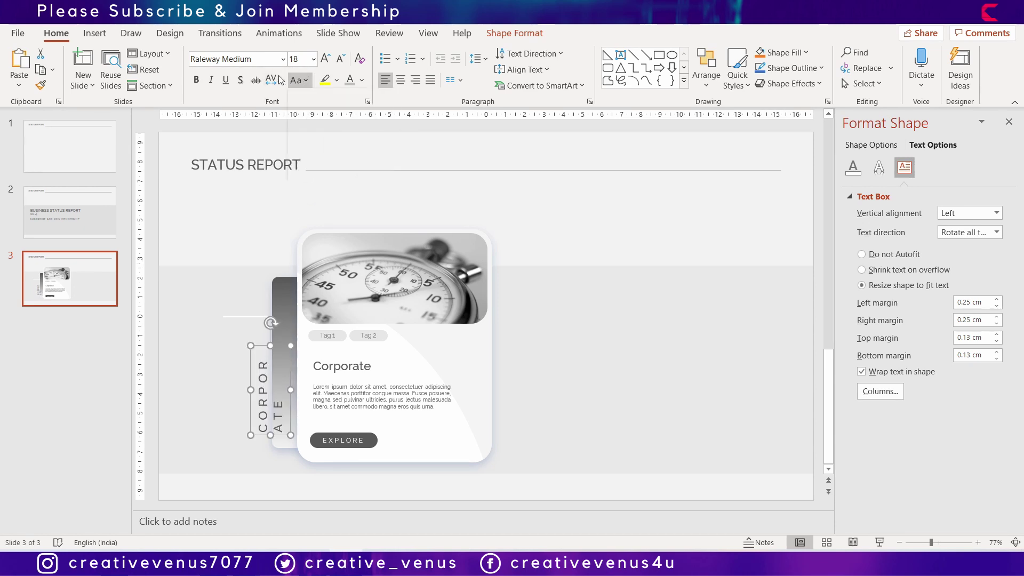
left_click(281, 80)
left_click(291, 152)
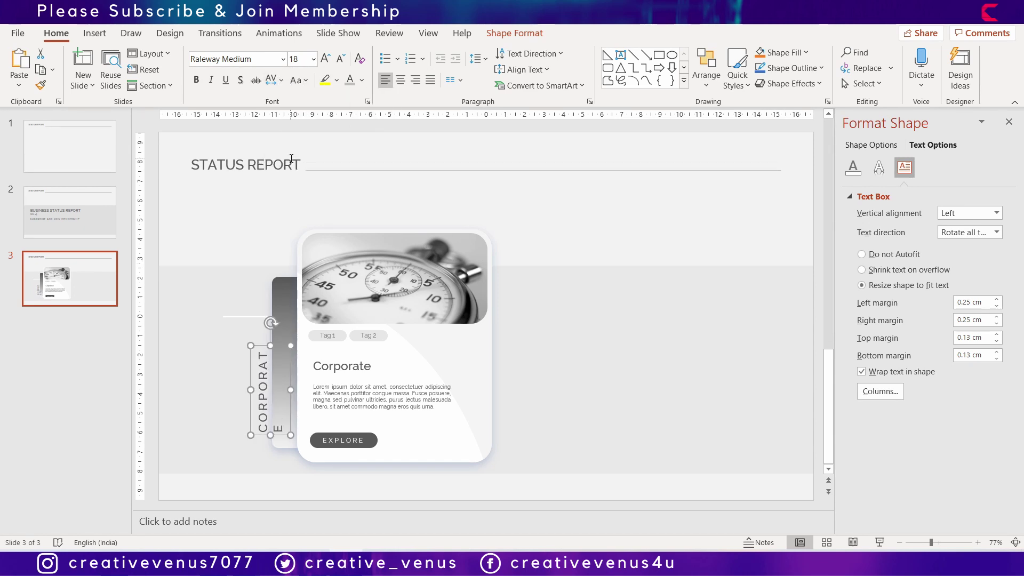
left_click(340, 59)
left_click(340, 58)
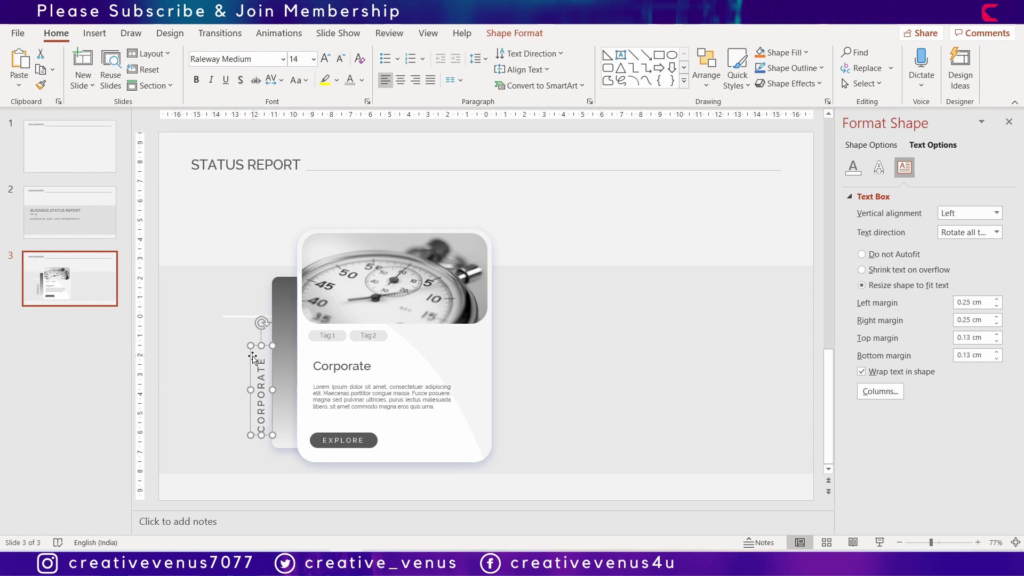